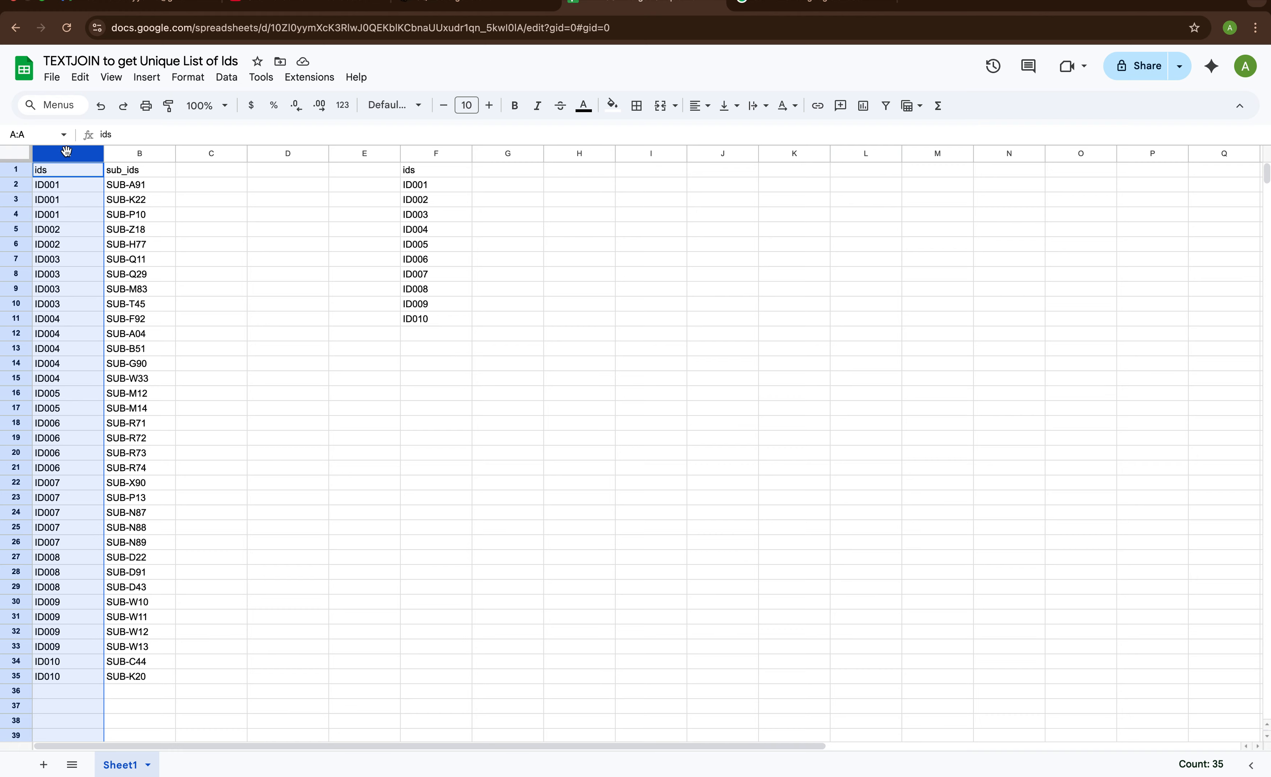
# Examine the source ids and sub_ids columns and the sub_ids listed against ID001 and ID002
pyautogui.click(130, 151)
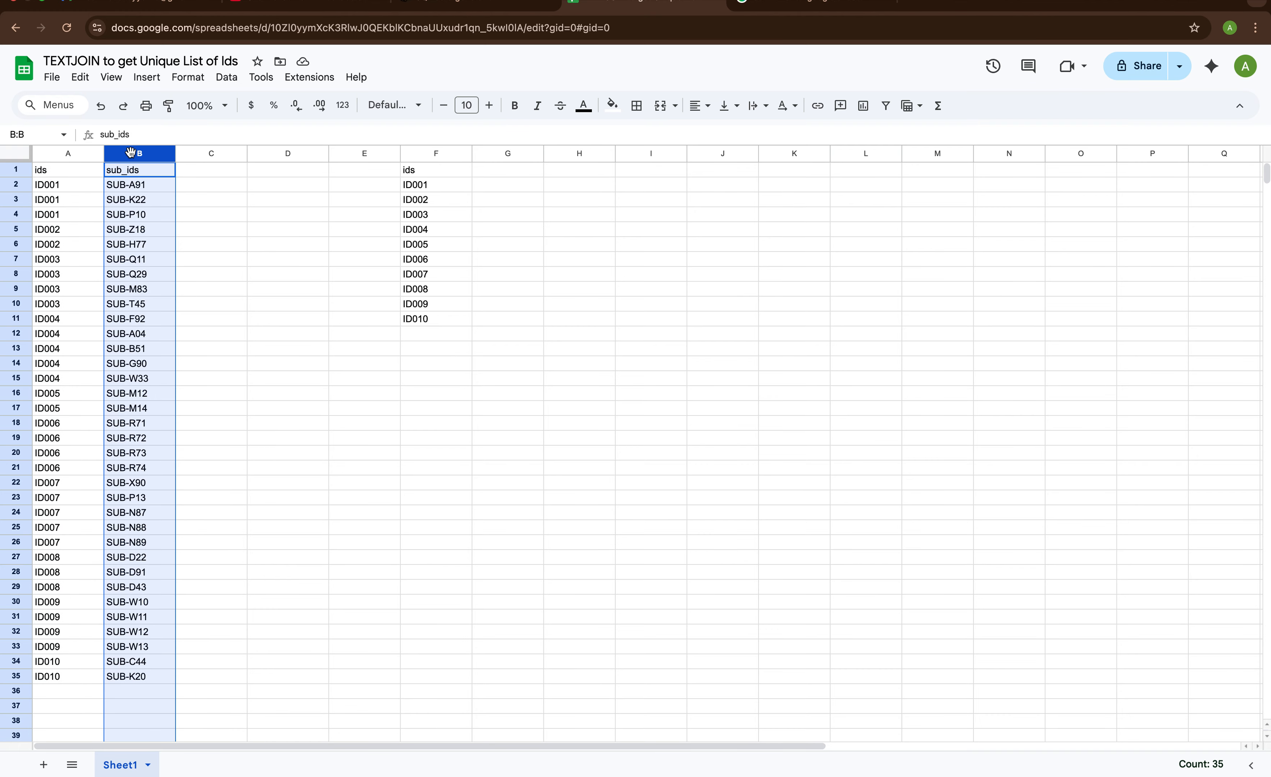
pyautogui.click(69, 185)
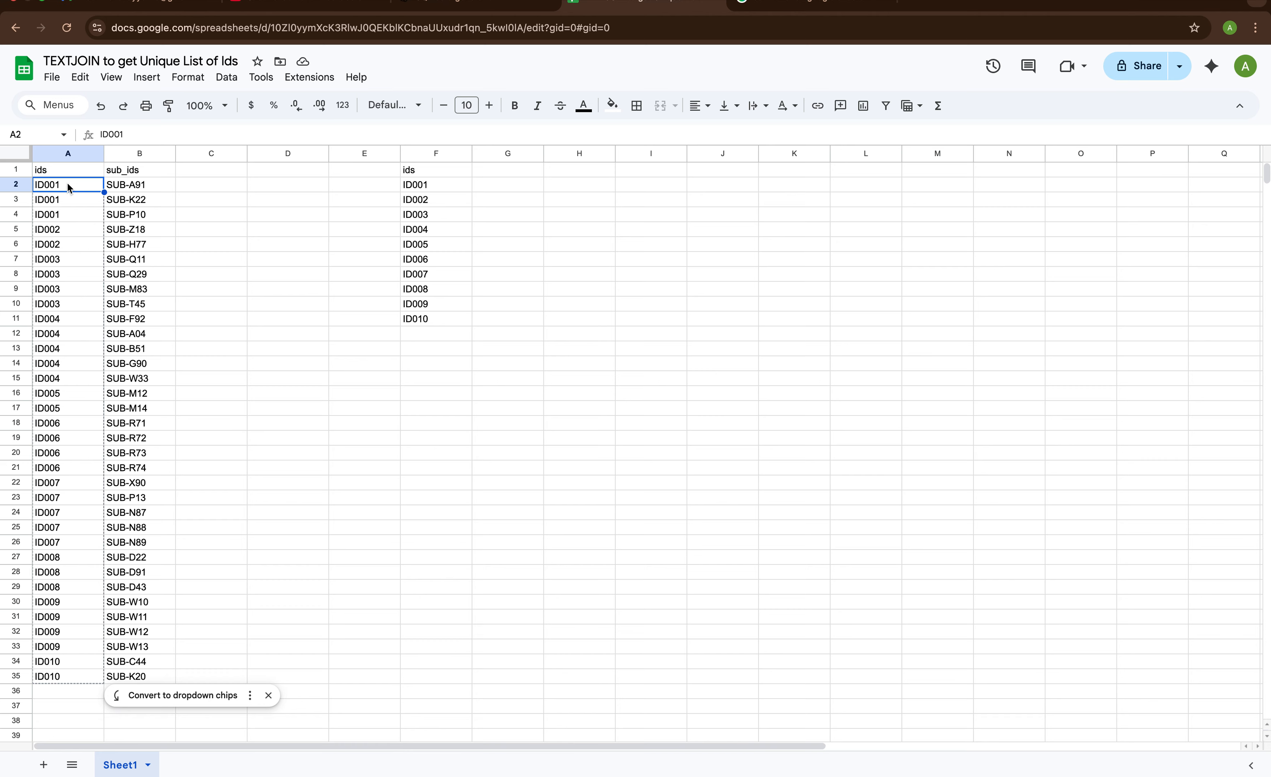
pyautogui.moveTo(69, 188); pyautogui.dragTo(69, 215)
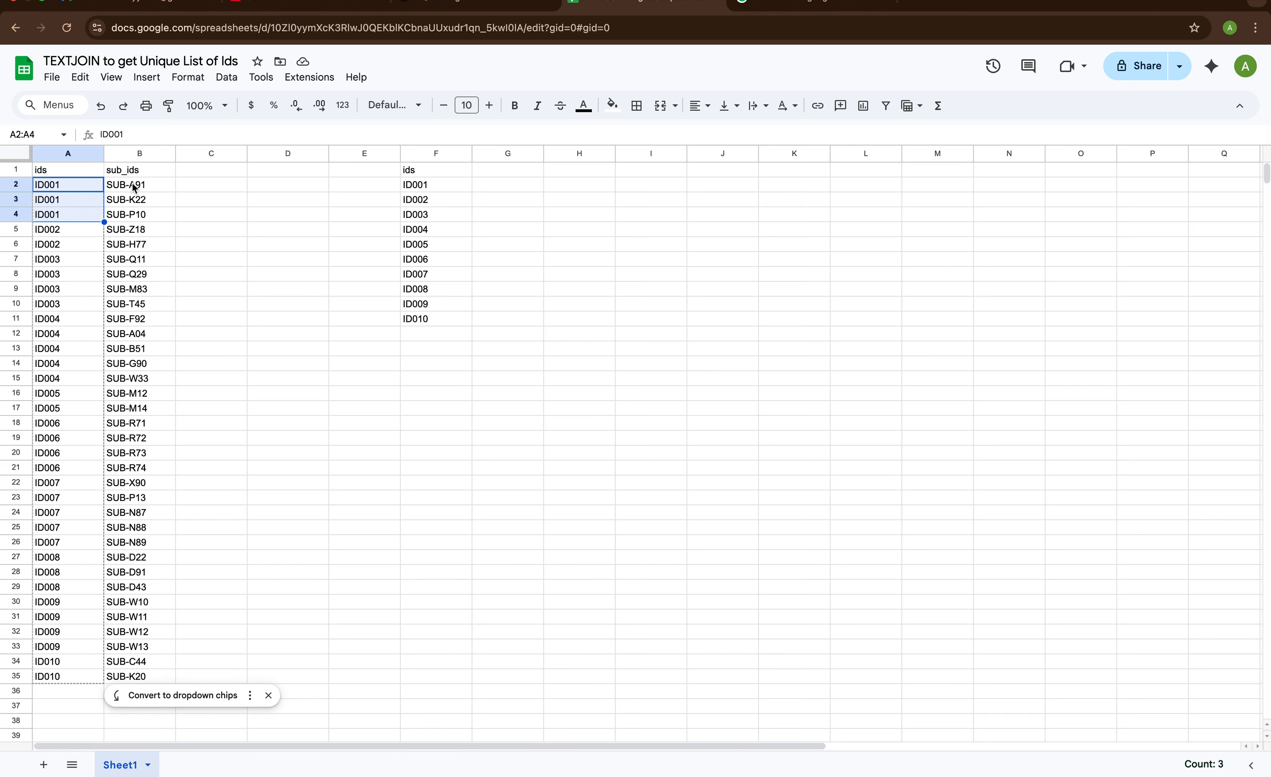
pyautogui.moveTo(132, 183); pyautogui.dragTo(133, 245)
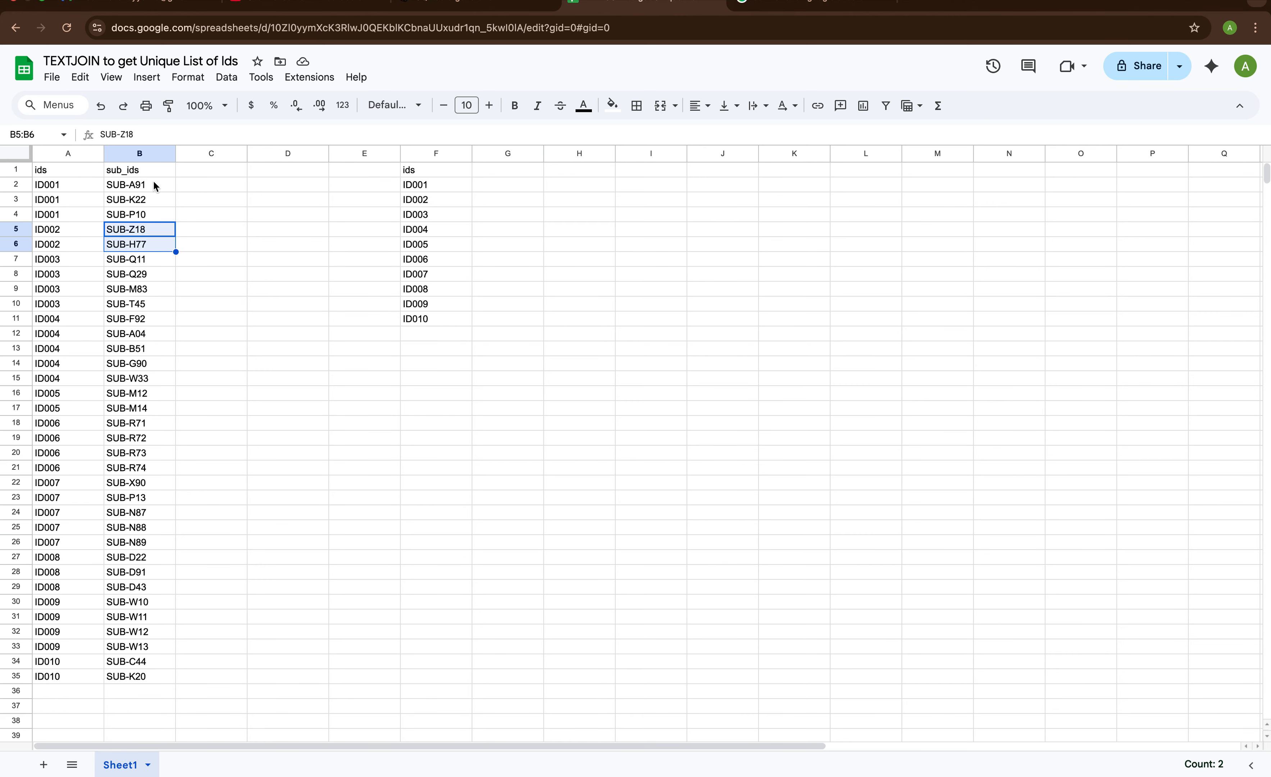
pyautogui.click(197, 188)
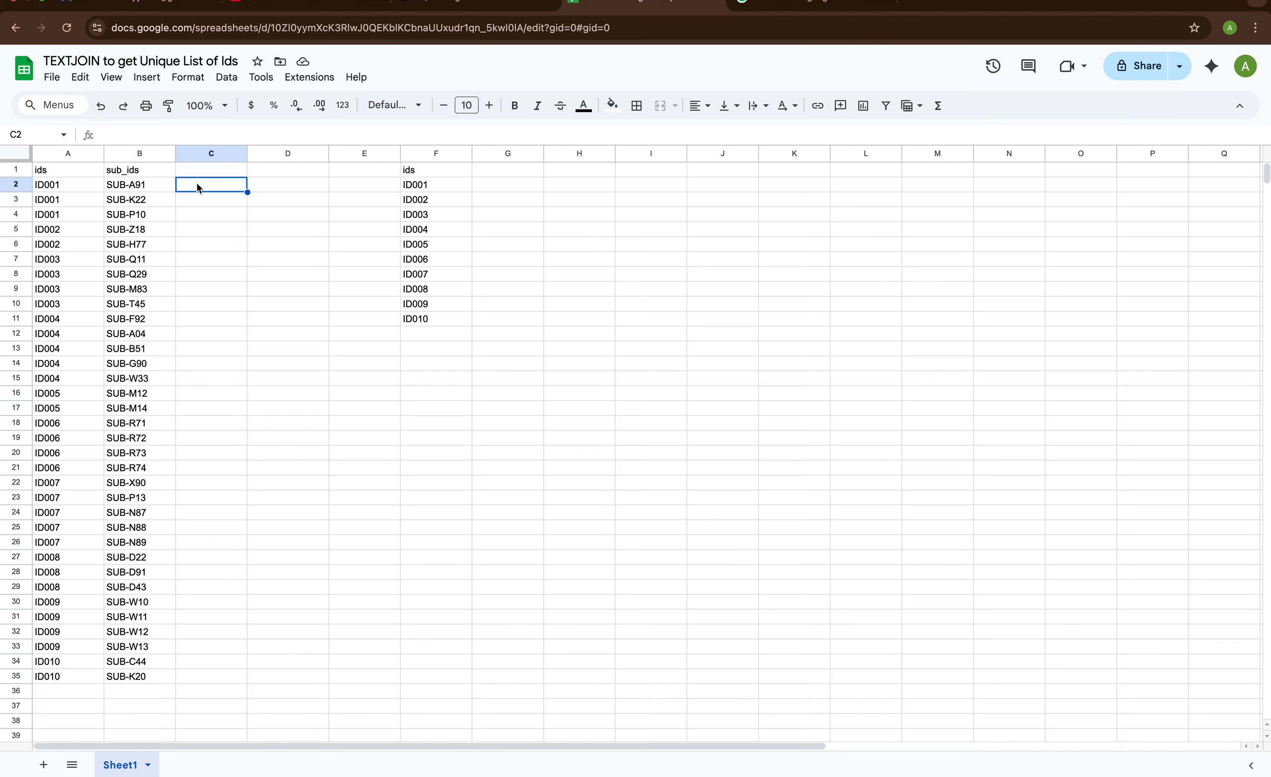
pyautogui.click(142, 186)
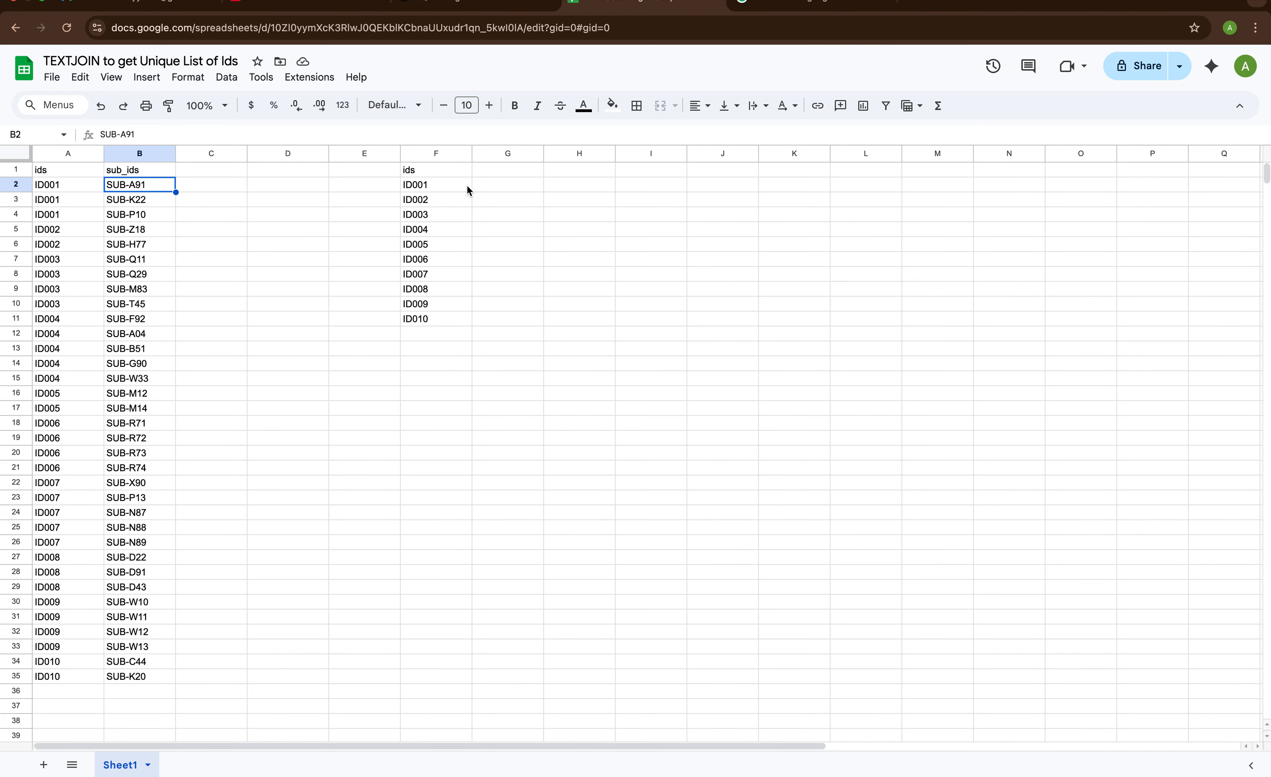
# Begin a TEXTJOIN formula in G2 with a comma as the delimiter and TRUE for ignoring empty cells
pyautogui.click(488, 189)
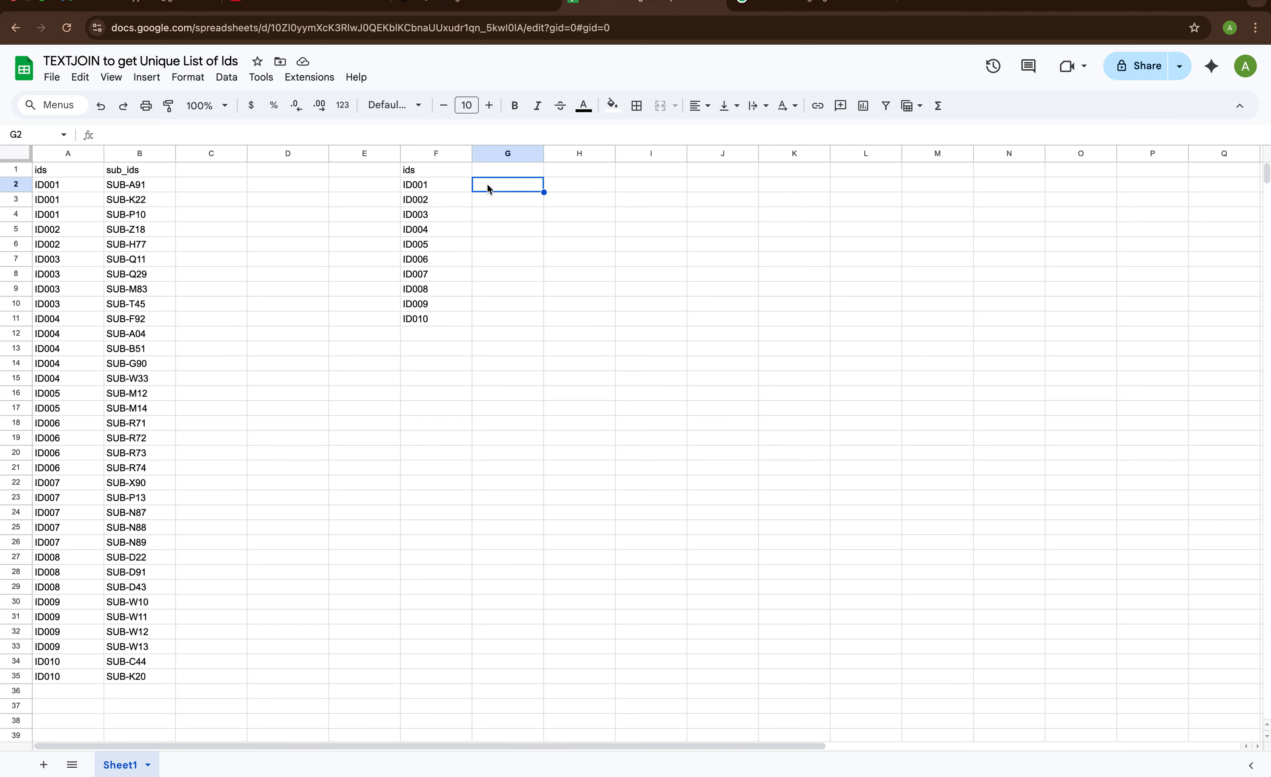
pyautogui.write('=text')
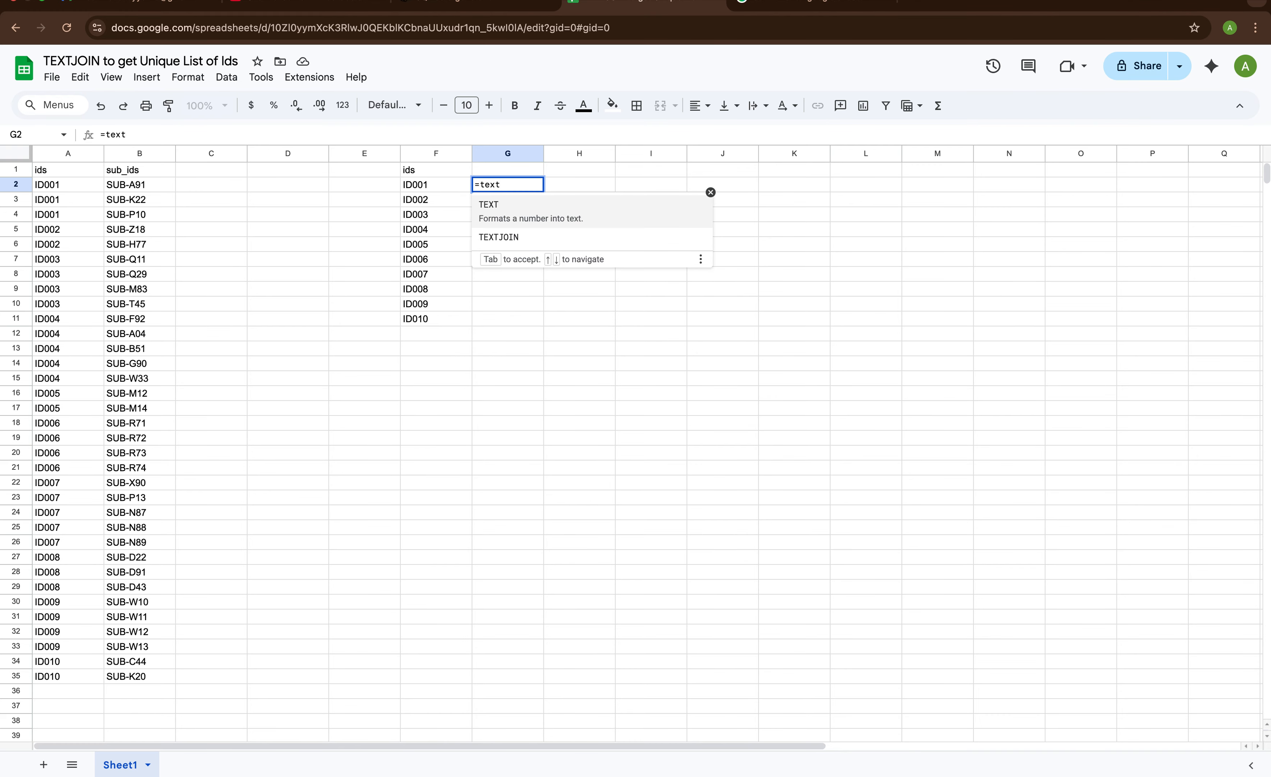
pyautogui.click(528, 242)
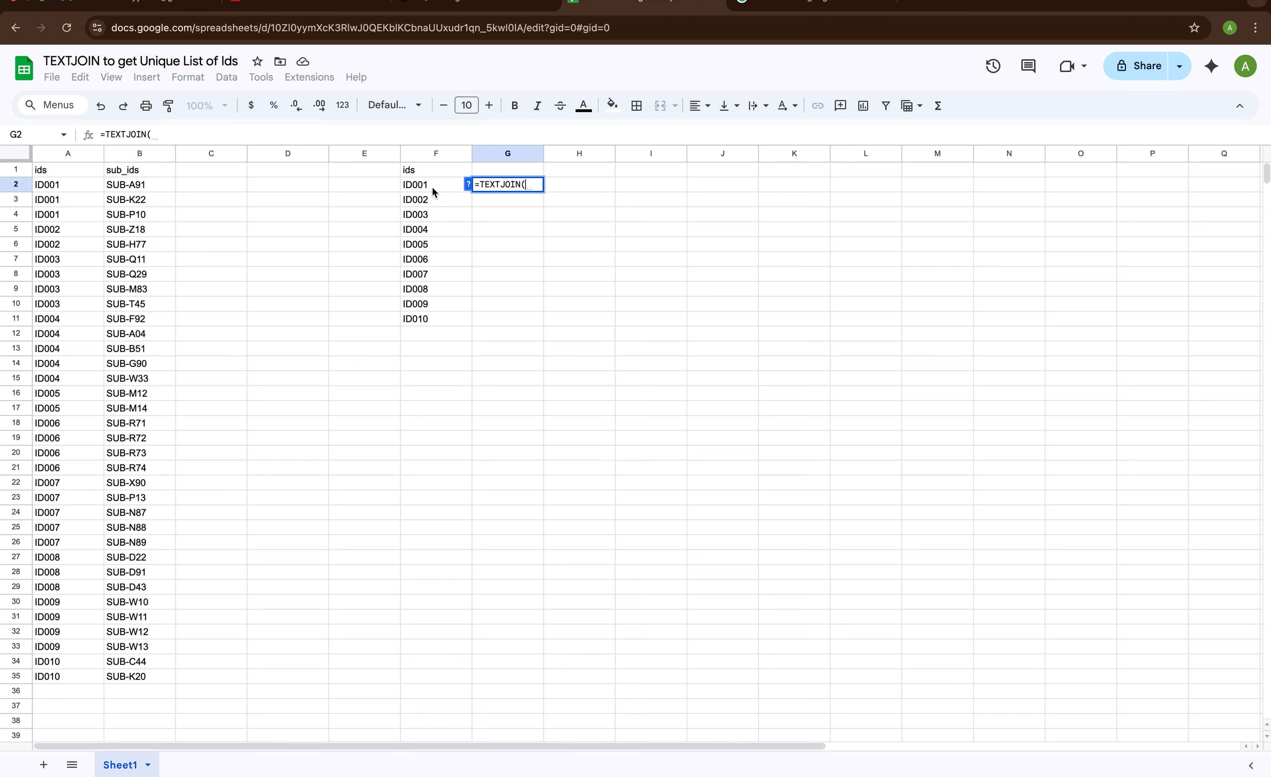
pyautogui.write('"')
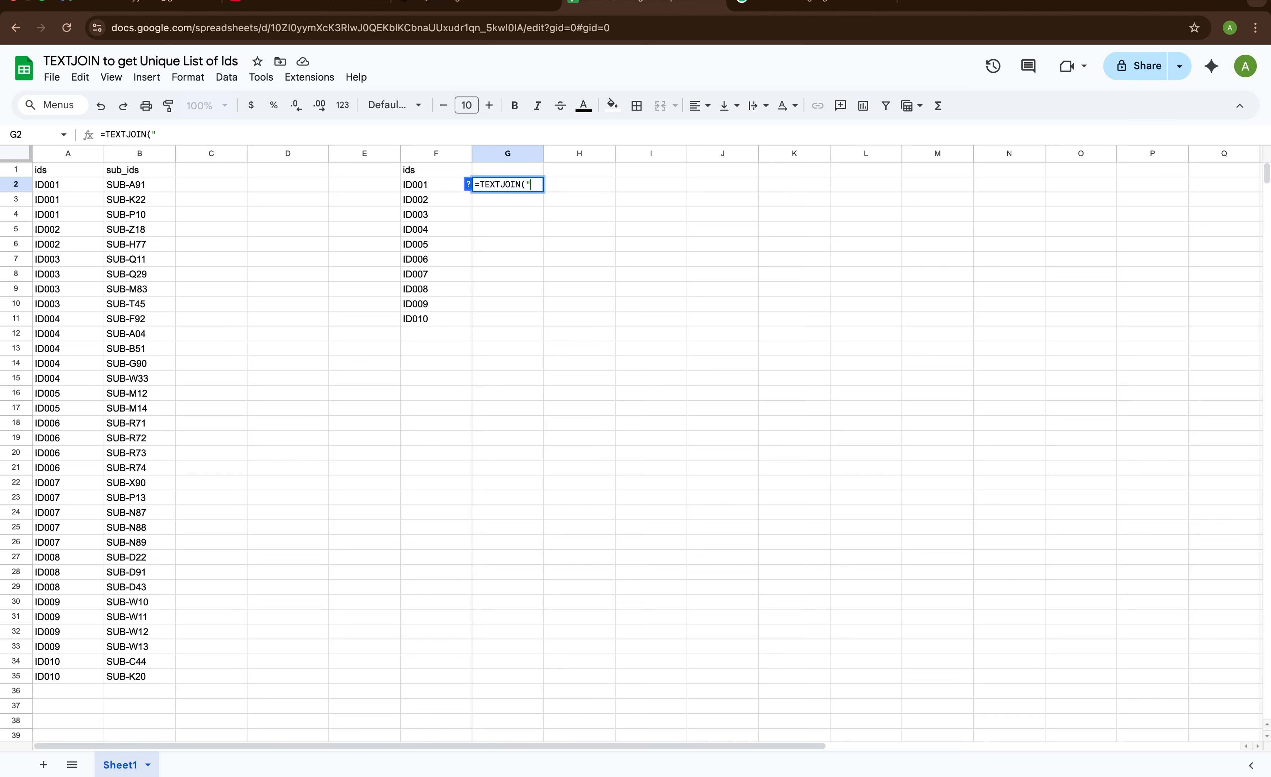
pyautogui.write(', "')
pyautogui.press('BackSpace')
pyautogui.write(',",')
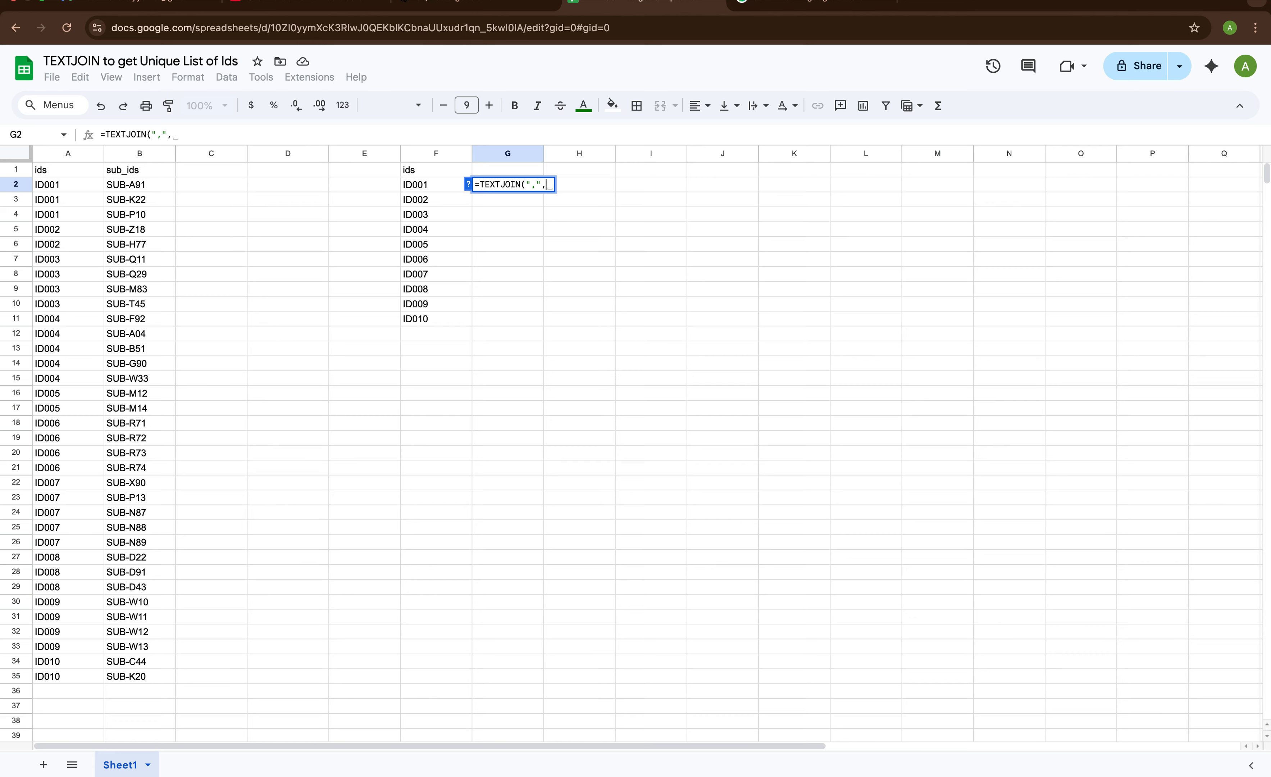
pyautogui.write('TRUE')
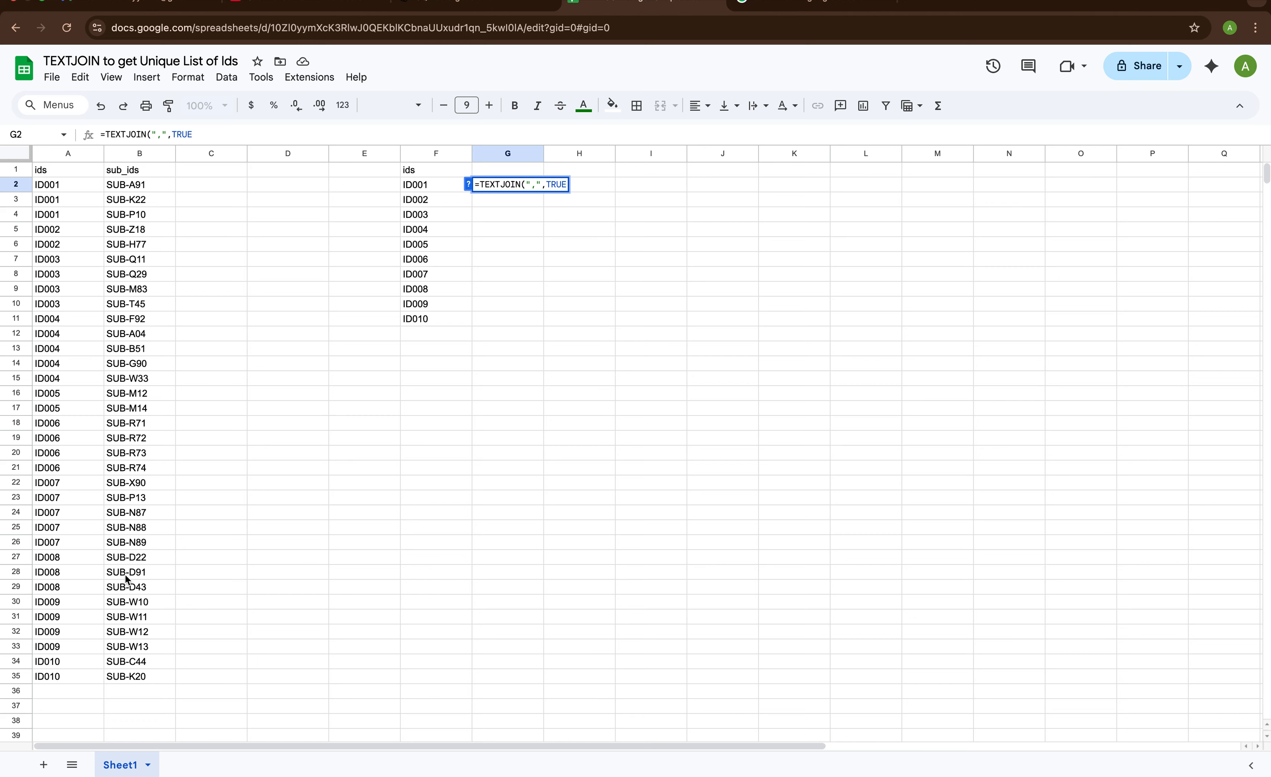
pyautogui.write(',')
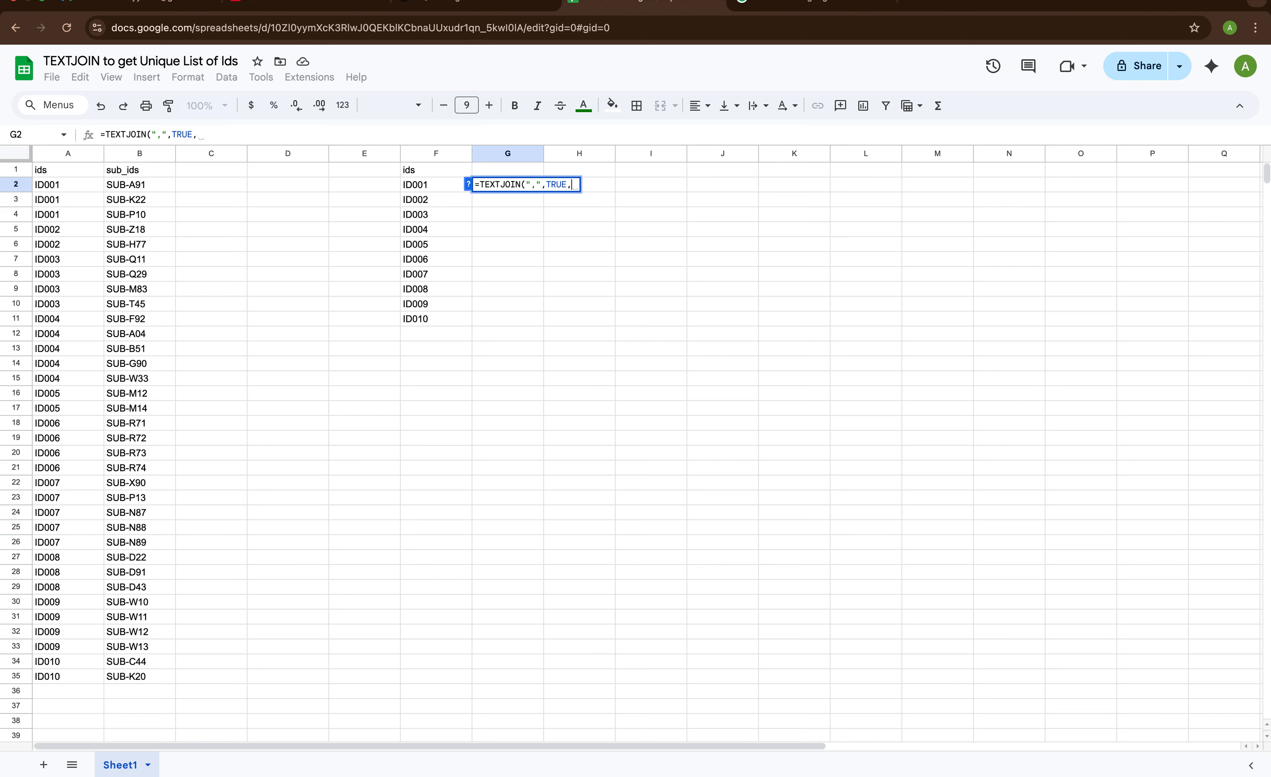
pyautogui.write('UNI')
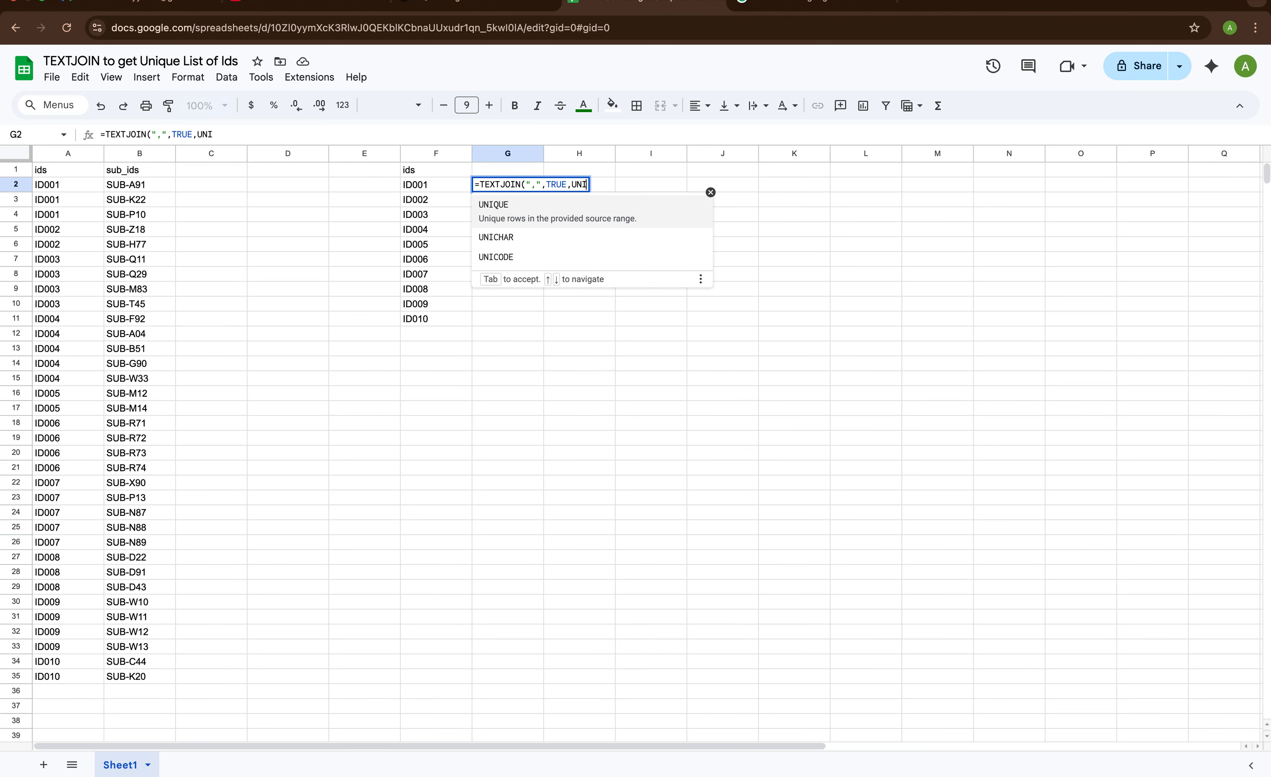
pyautogui.write('QUE(')
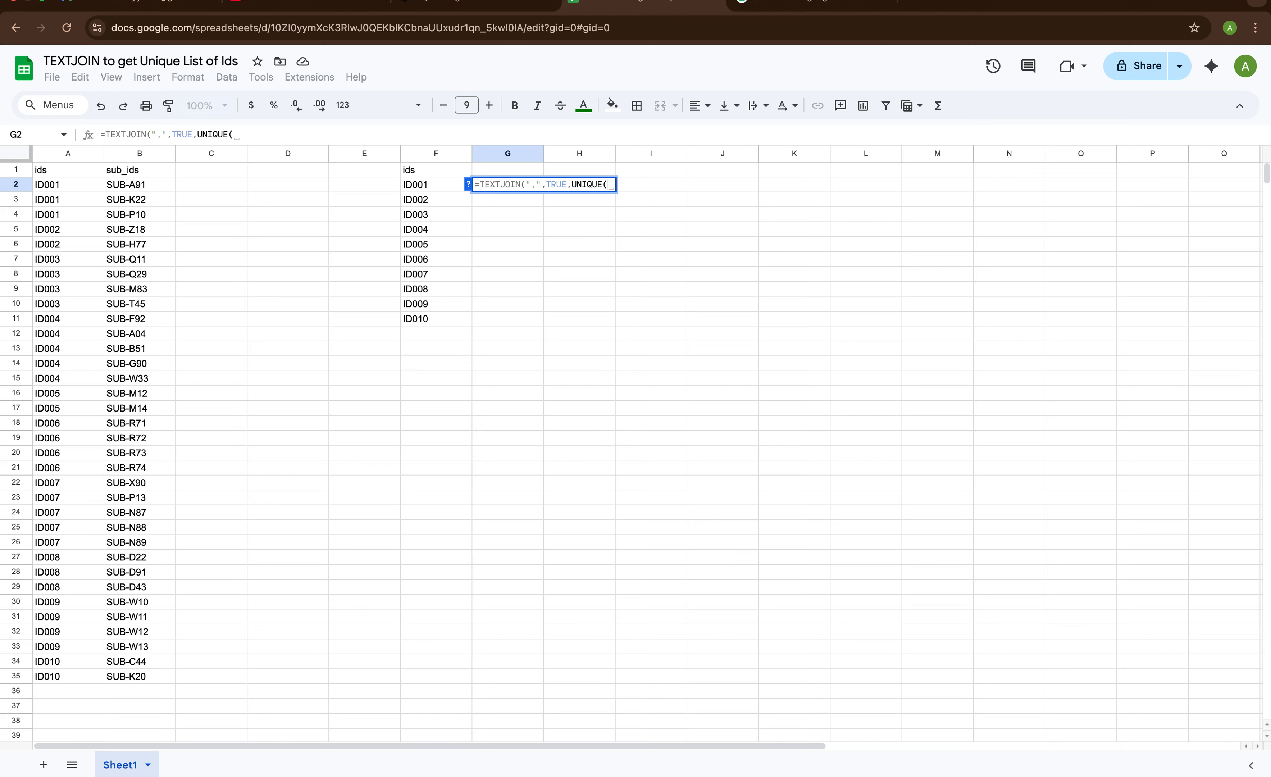
# Complete the G2 formula with UNIQUE(FILTER(B:B,A:A=F2)) as the text to join and commit it
pyautogui.write('FIL')
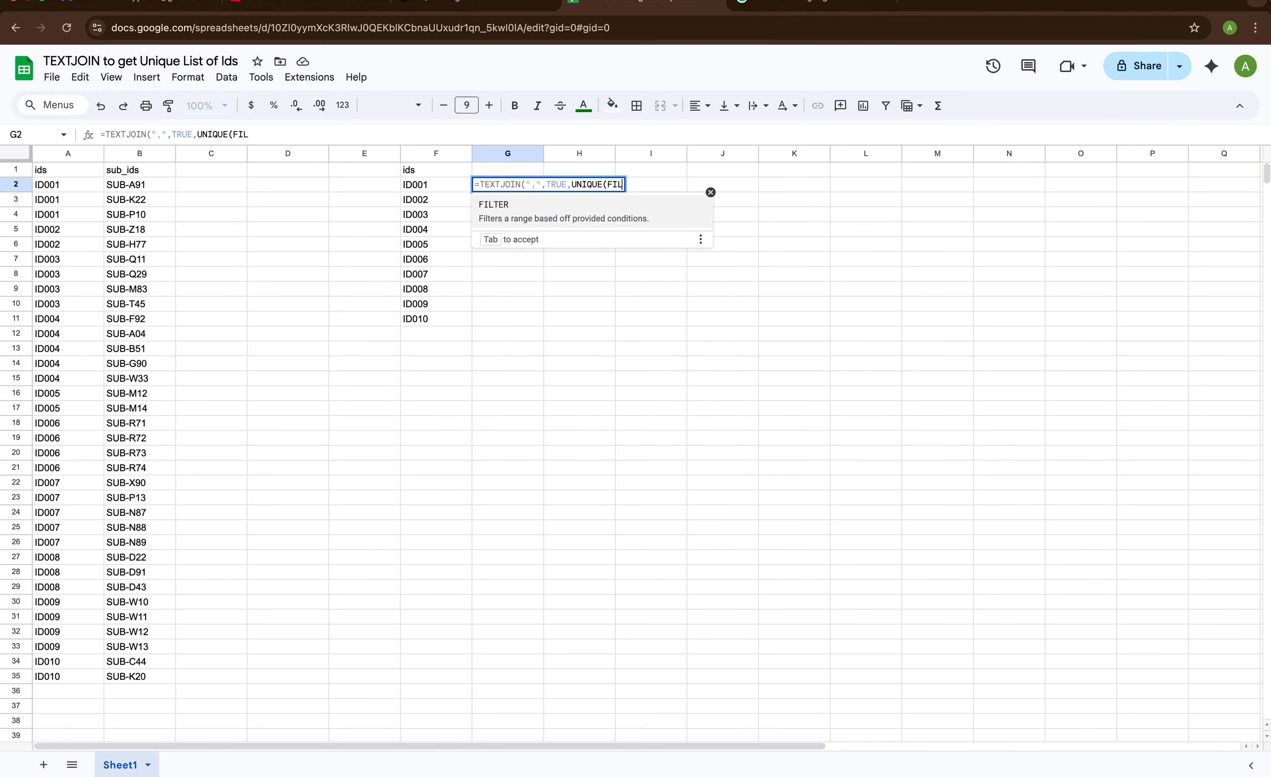
pyautogui.write('TER(')
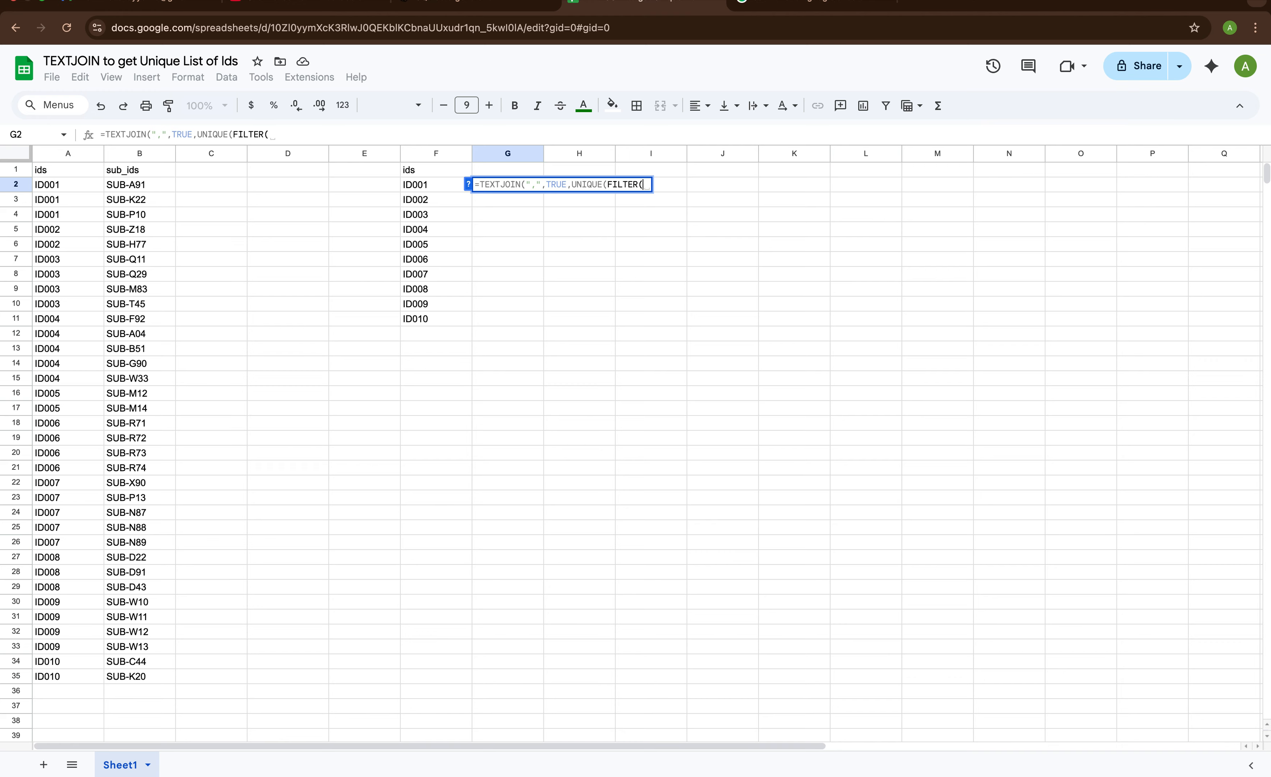
pyautogui.click(134, 157)
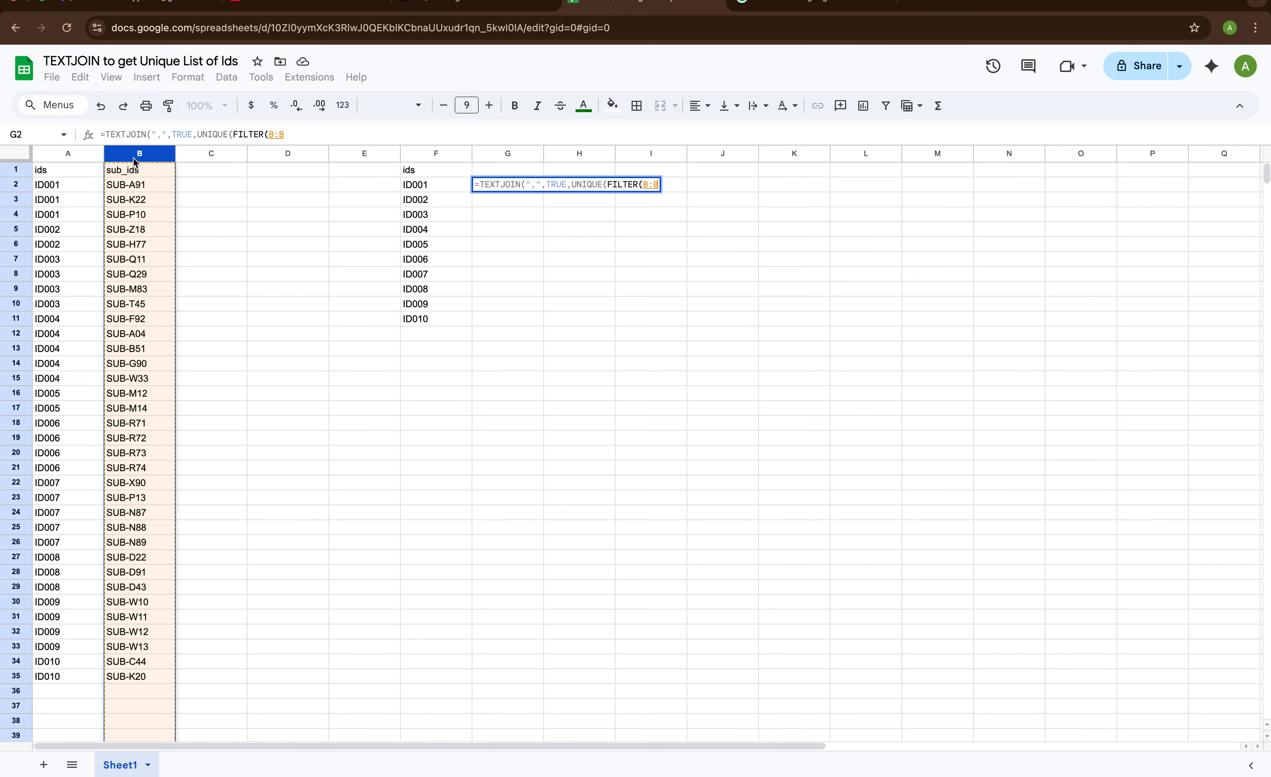
pyautogui.write(',')
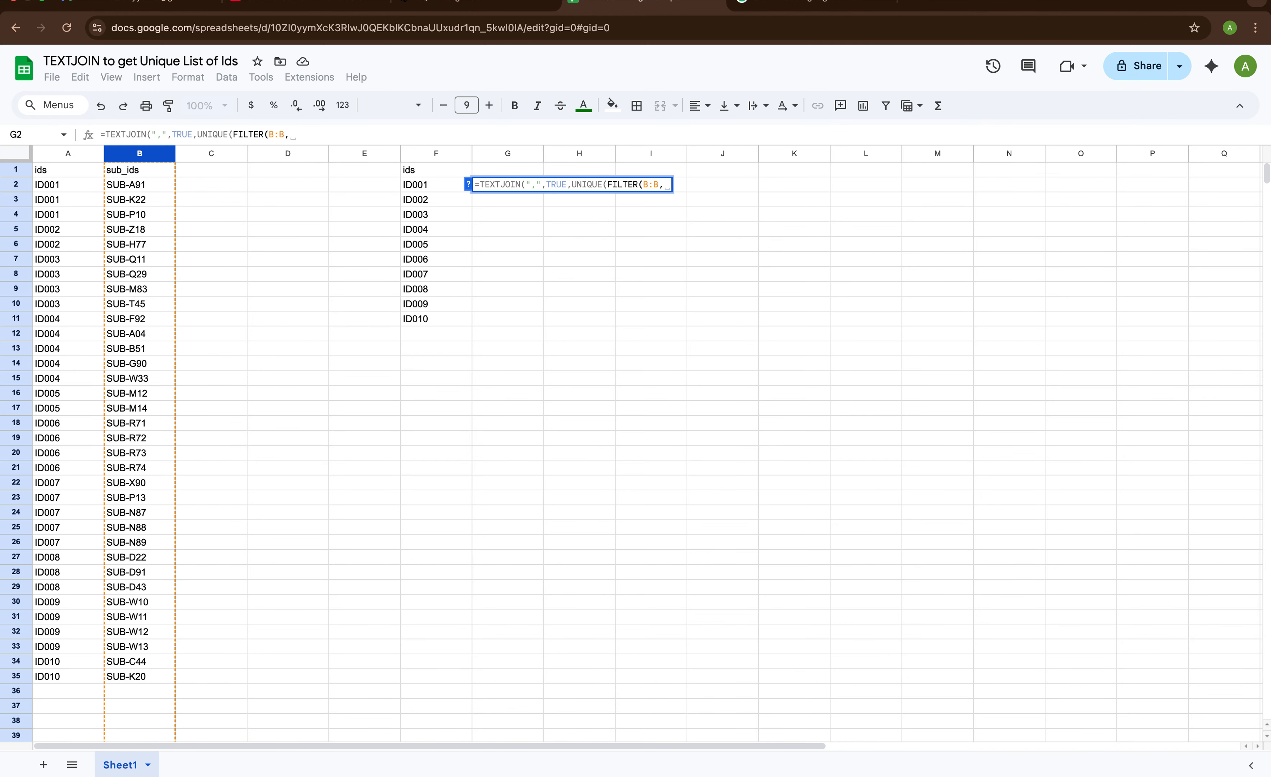
pyautogui.click(67, 154)
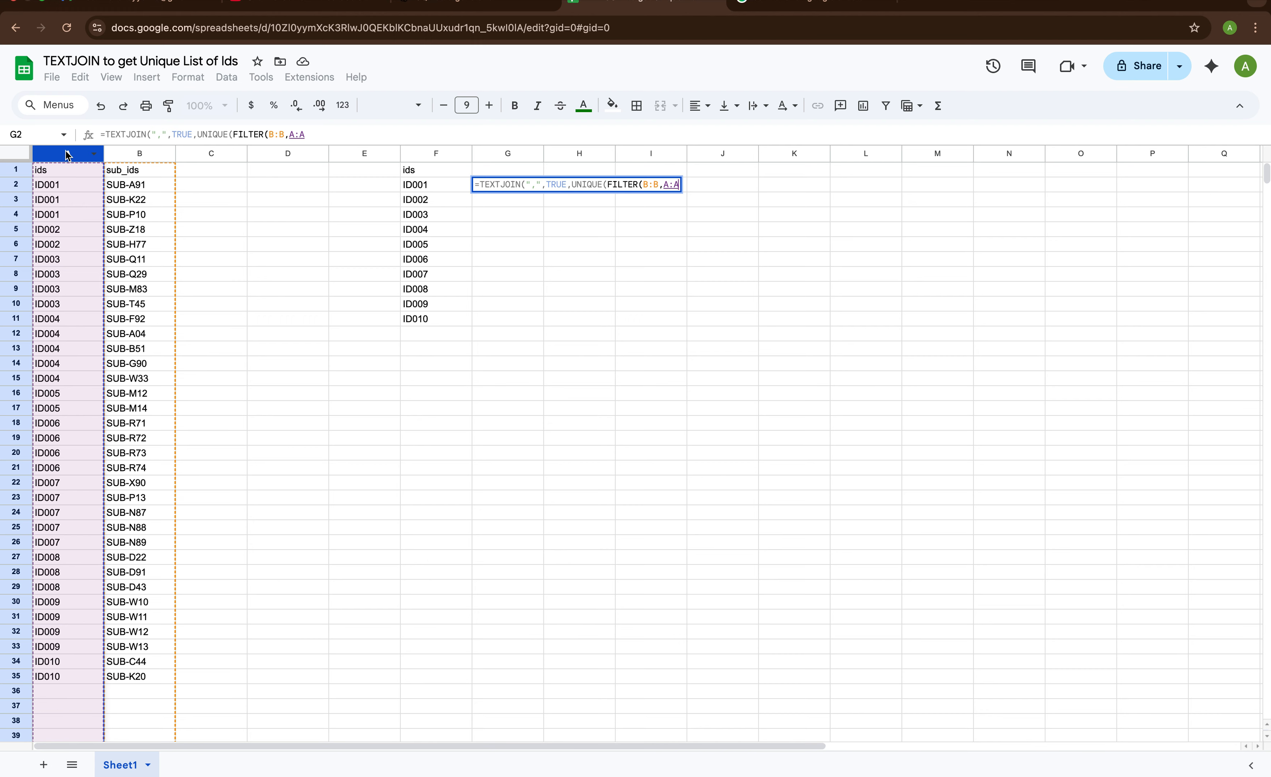
pyautogui.write('=')
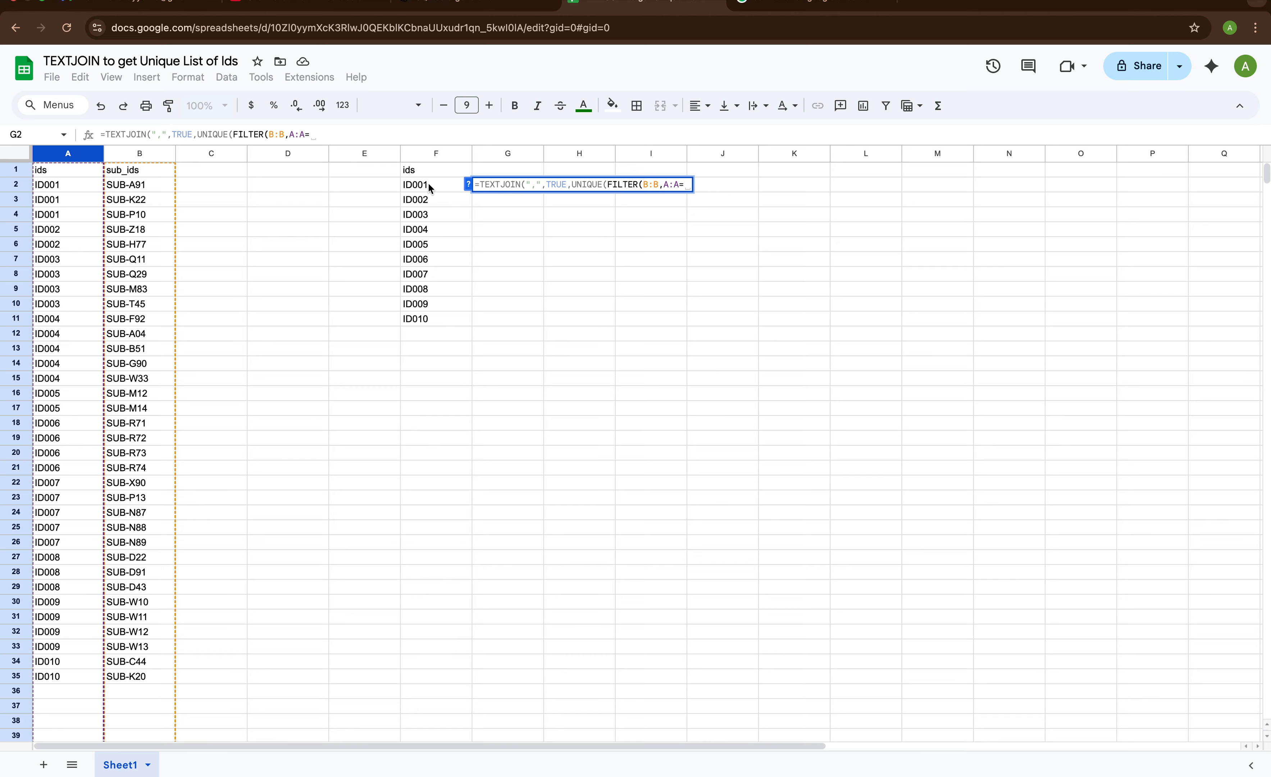
pyautogui.click(439, 186)
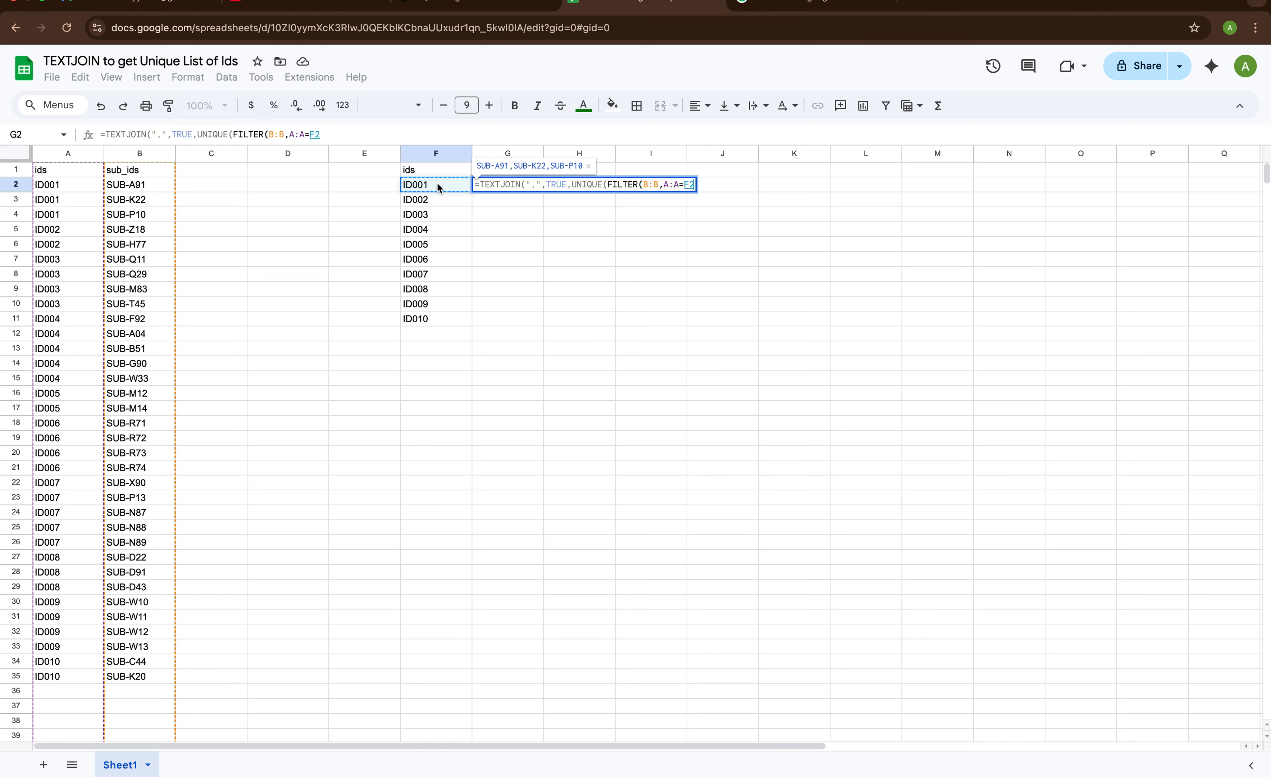
pyautogui.press('Return')
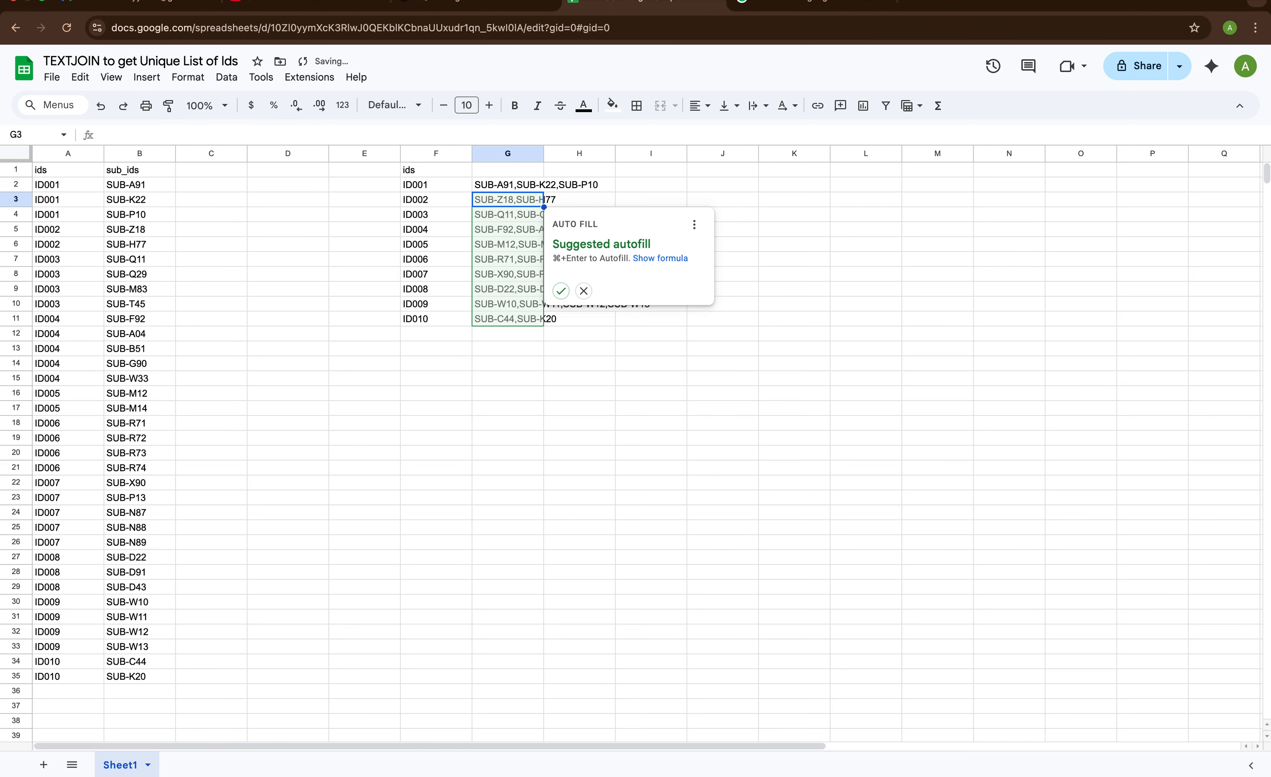
# Fill the G2 formula down through G11 with the suggested autofill and fit column G's width to its contents
pyautogui.click(561, 291)
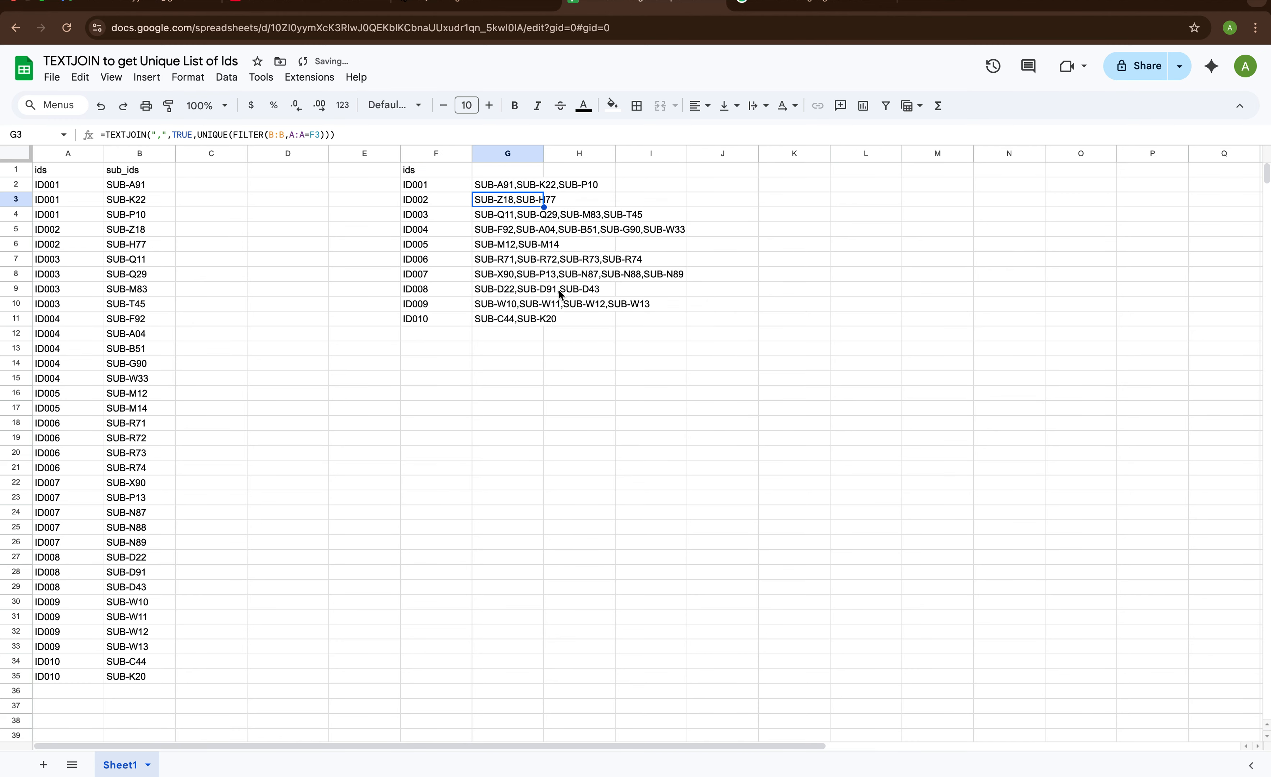
pyautogui.doubleClick(544, 154)
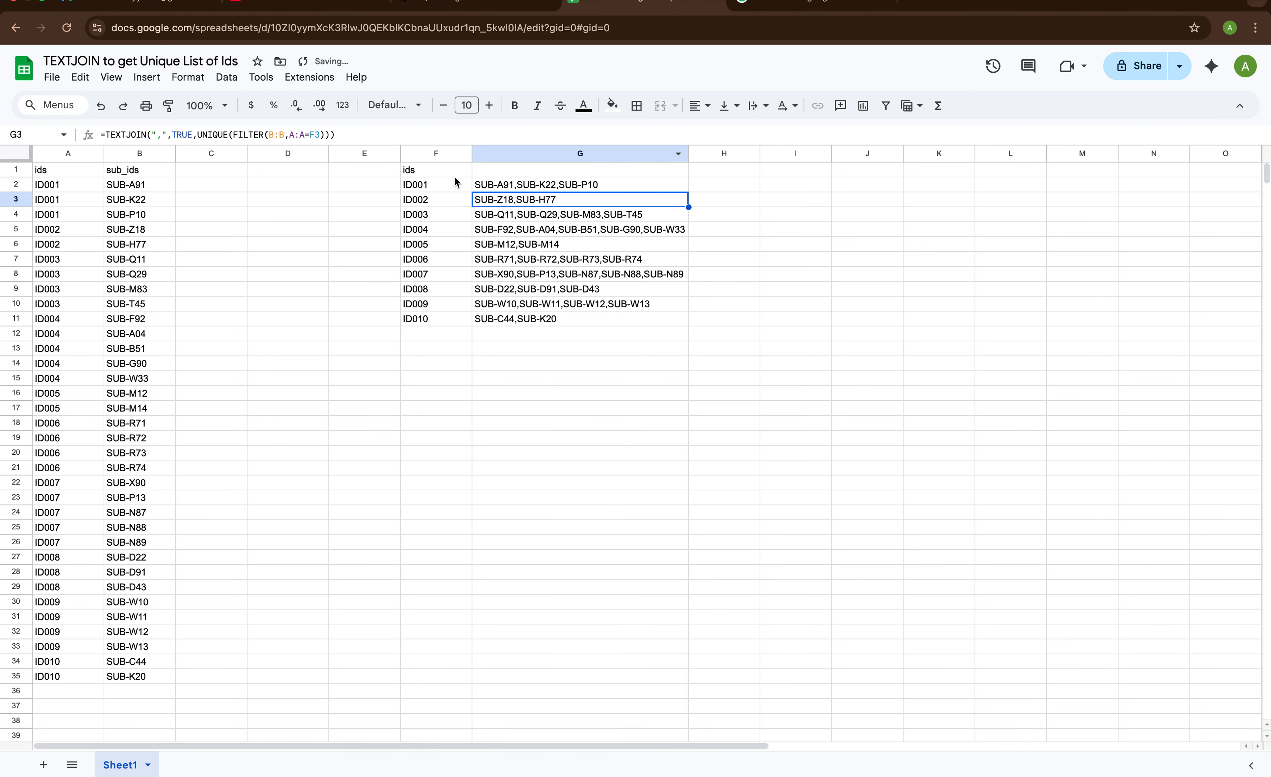
# Enter the header "list of sub_ids" in G1
pyautogui.click(512, 167)
pyautogui.write('sub')
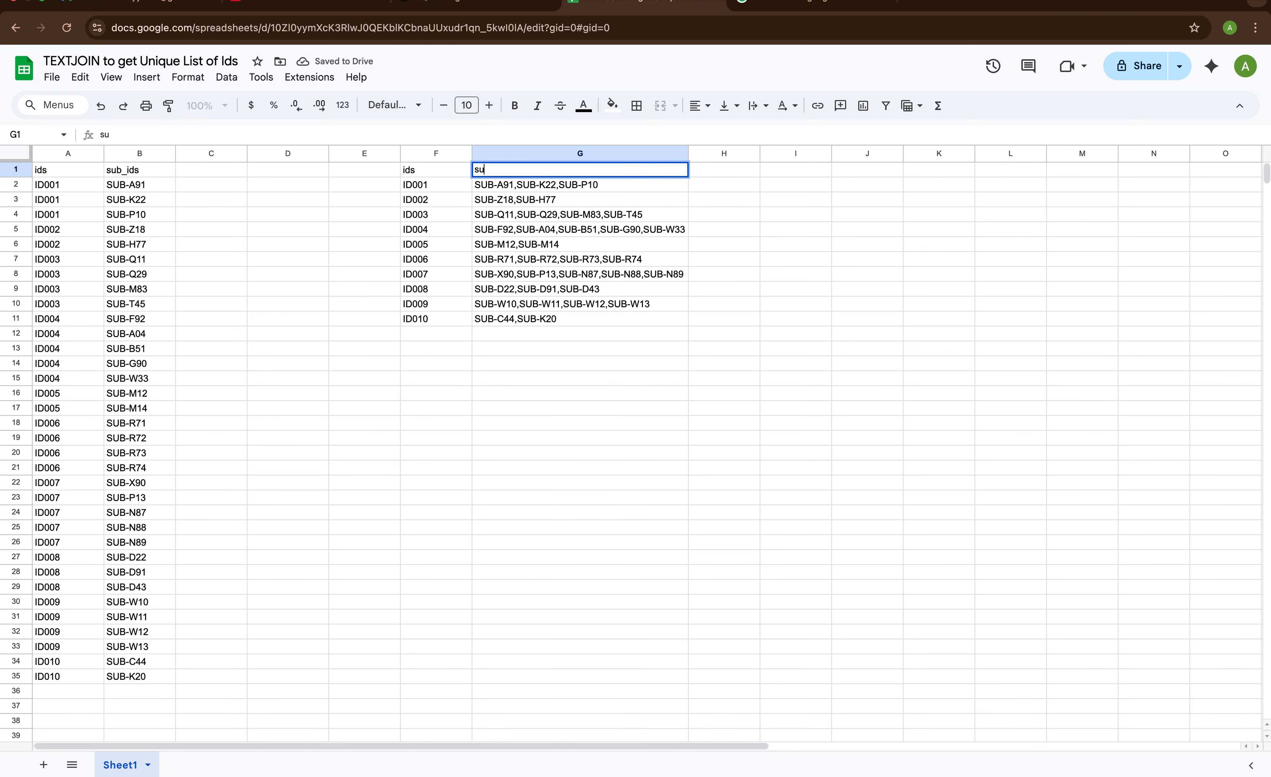
pyautogui.press('BackSpace')
pyautogui.press('BackSpace')
pyautogui.press('BackSpace')
pyautogui.write('list of sub_ids')
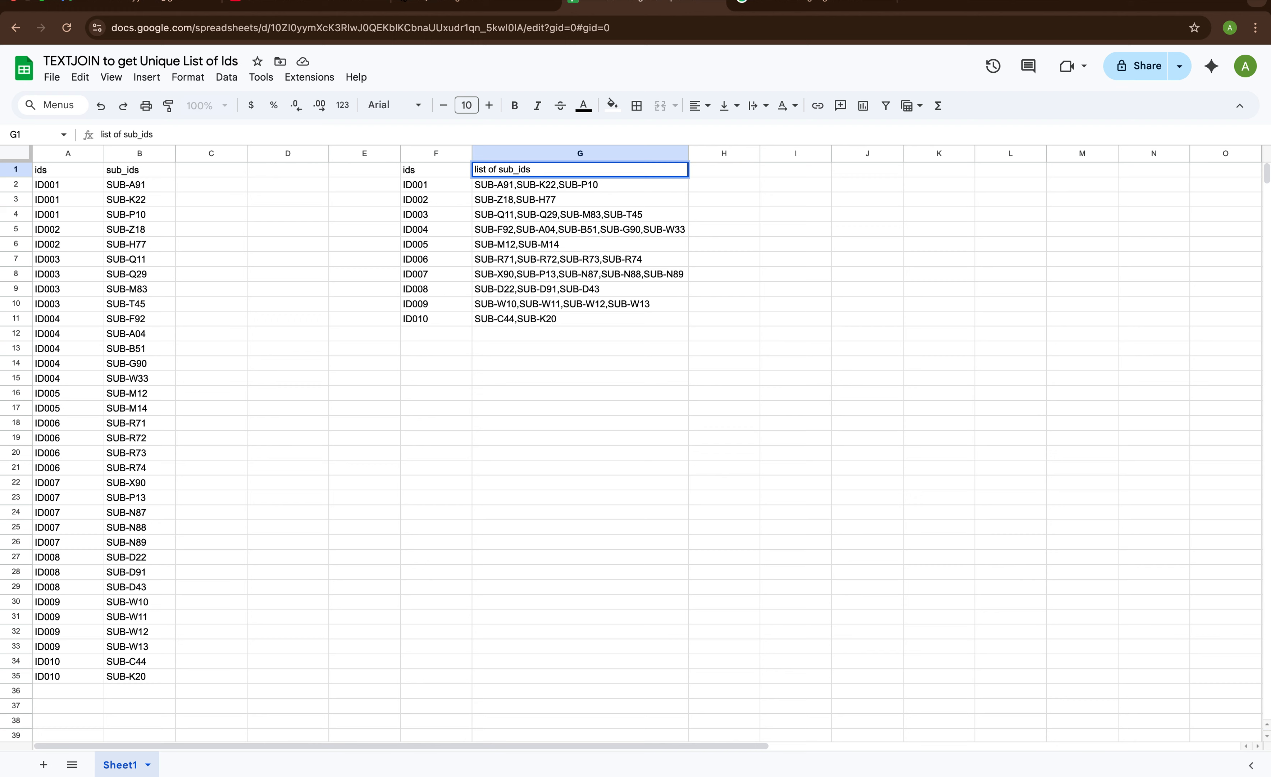
pyautogui.press('Return')
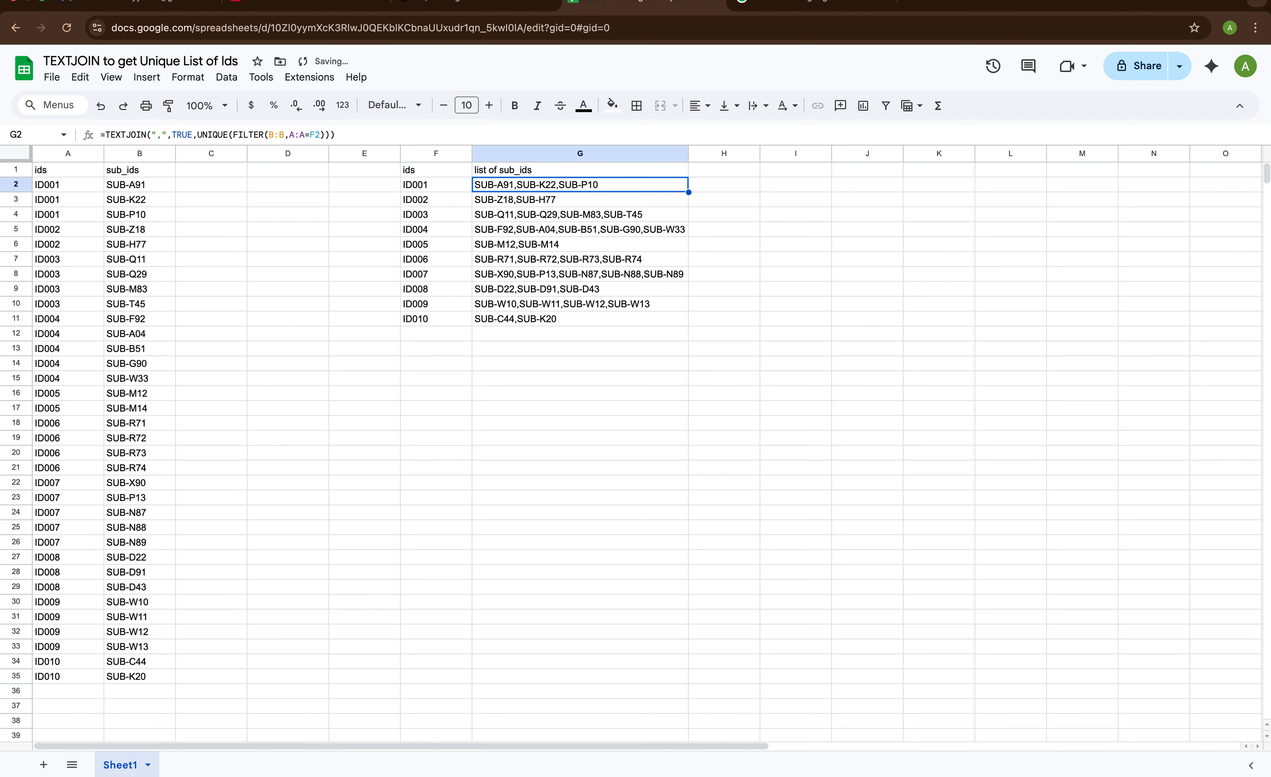
# Compare the joined lists for ID001, ID002 and ID005 with their source rows, and review the whole summary table F1:G11
pyautogui.click(424, 189)
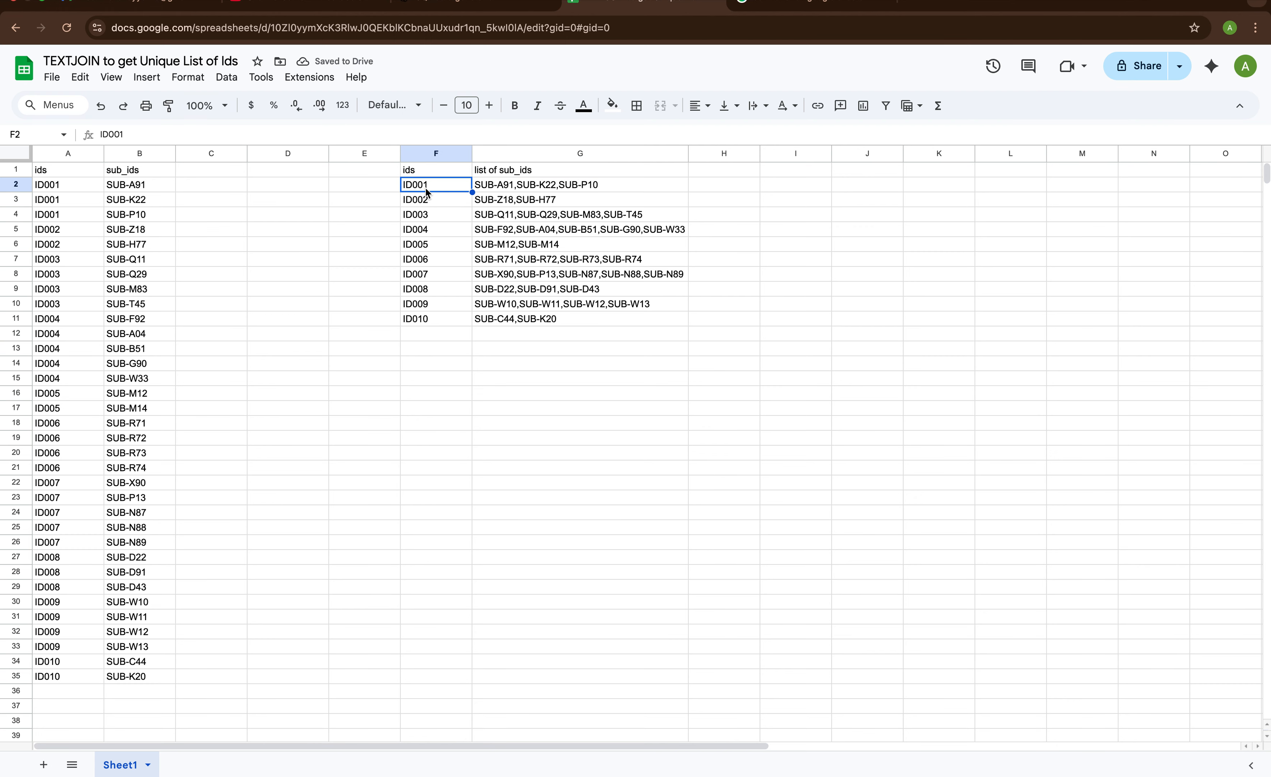
pyautogui.click(491, 188)
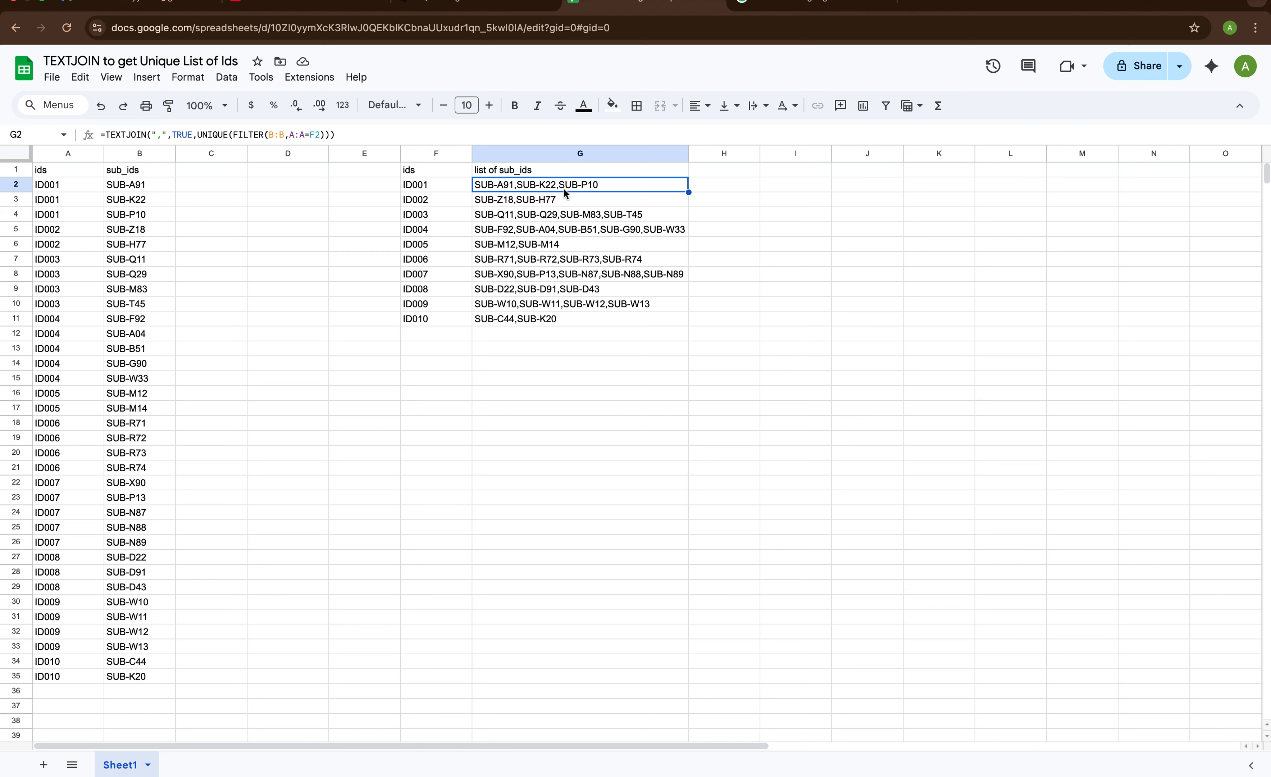
pyautogui.moveTo(126, 186); pyautogui.dragTo(133, 215)
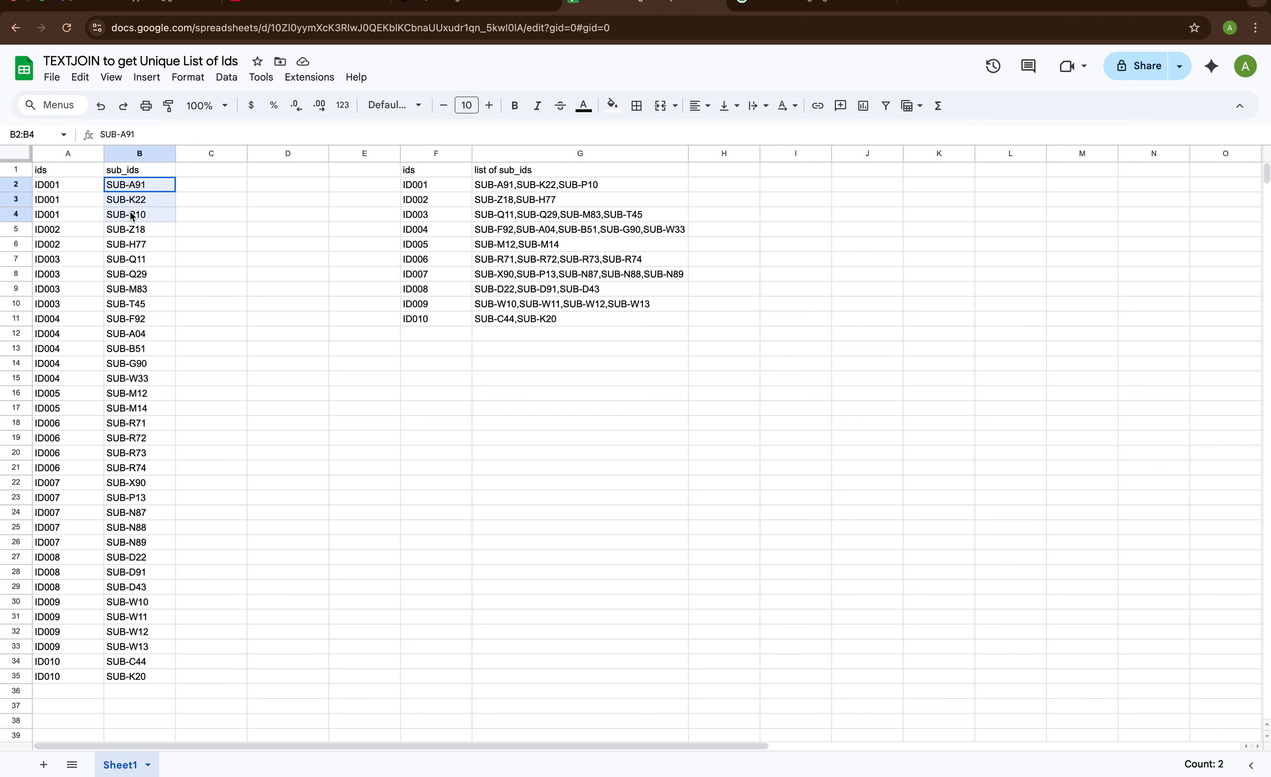
pyautogui.click(431, 200)
pyautogui.click(150, 217)
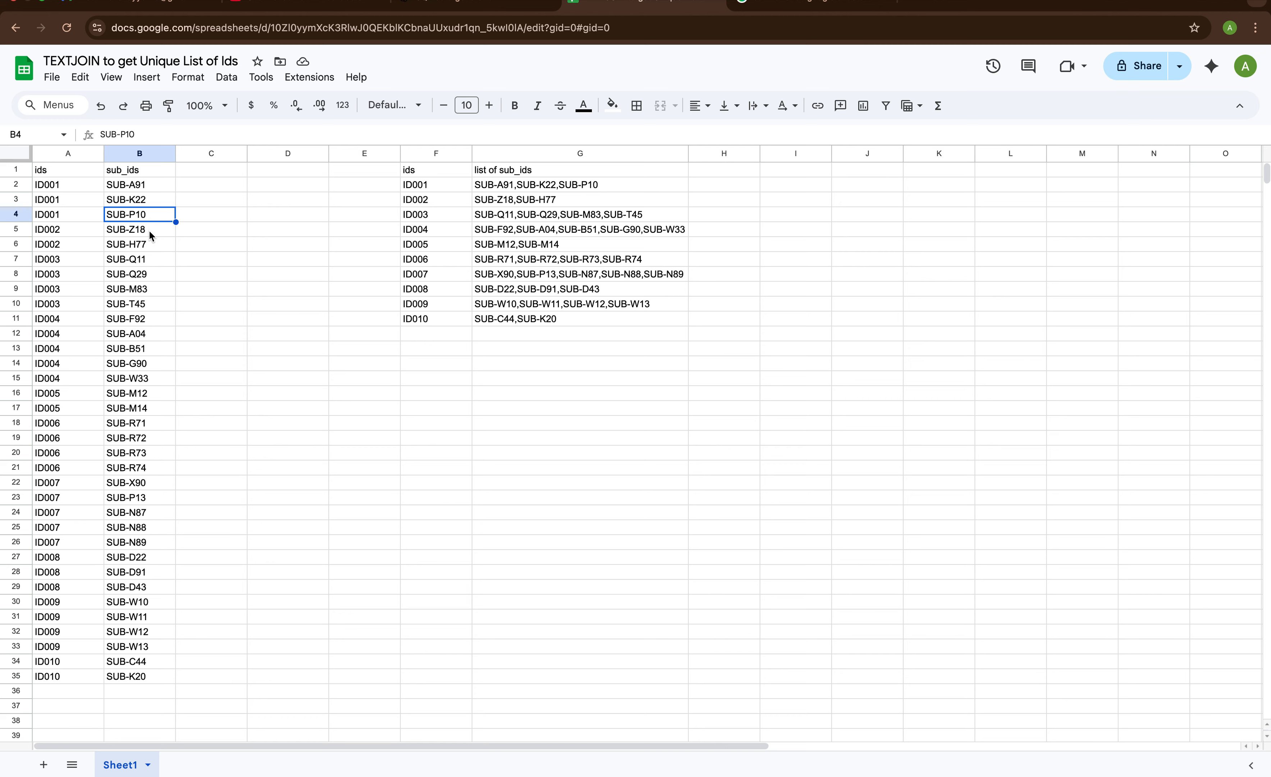
pyautogui.moveTo(148, 230); pyautogui.dragTo(149, 251)
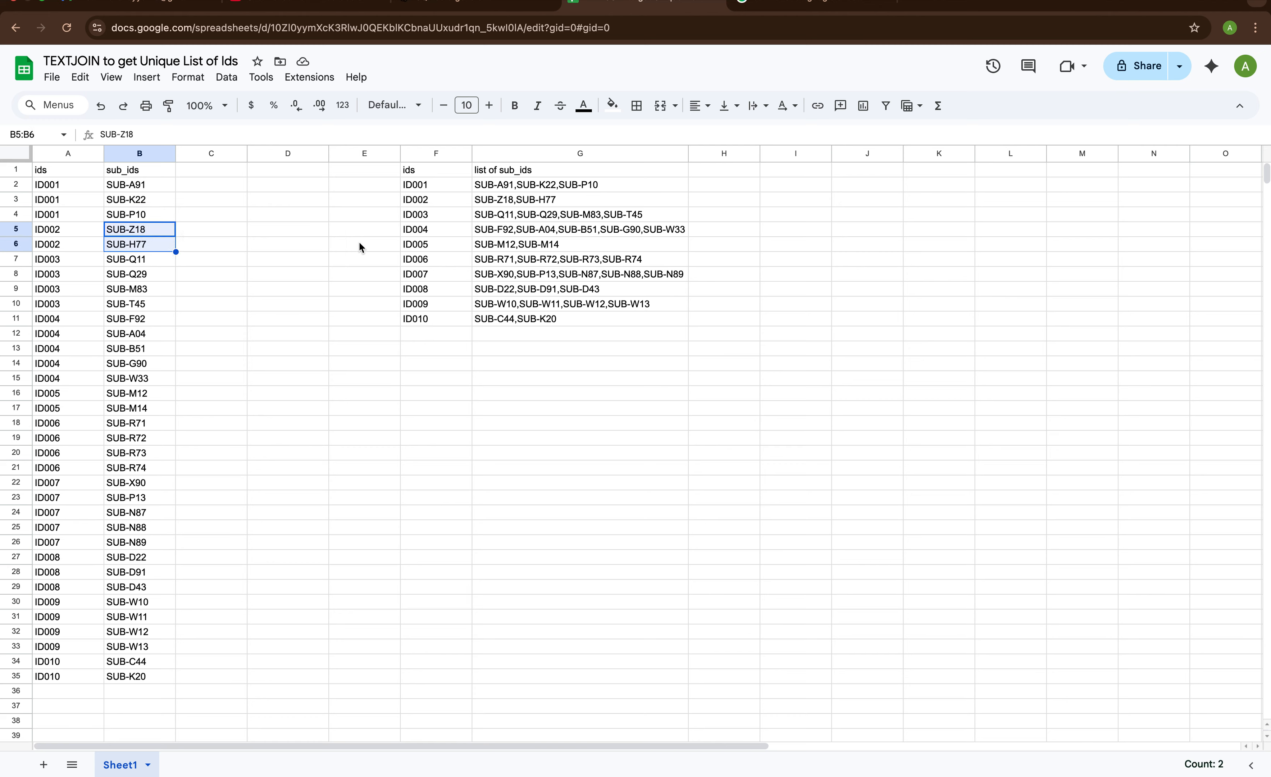
pyautogui.click(546, 203)
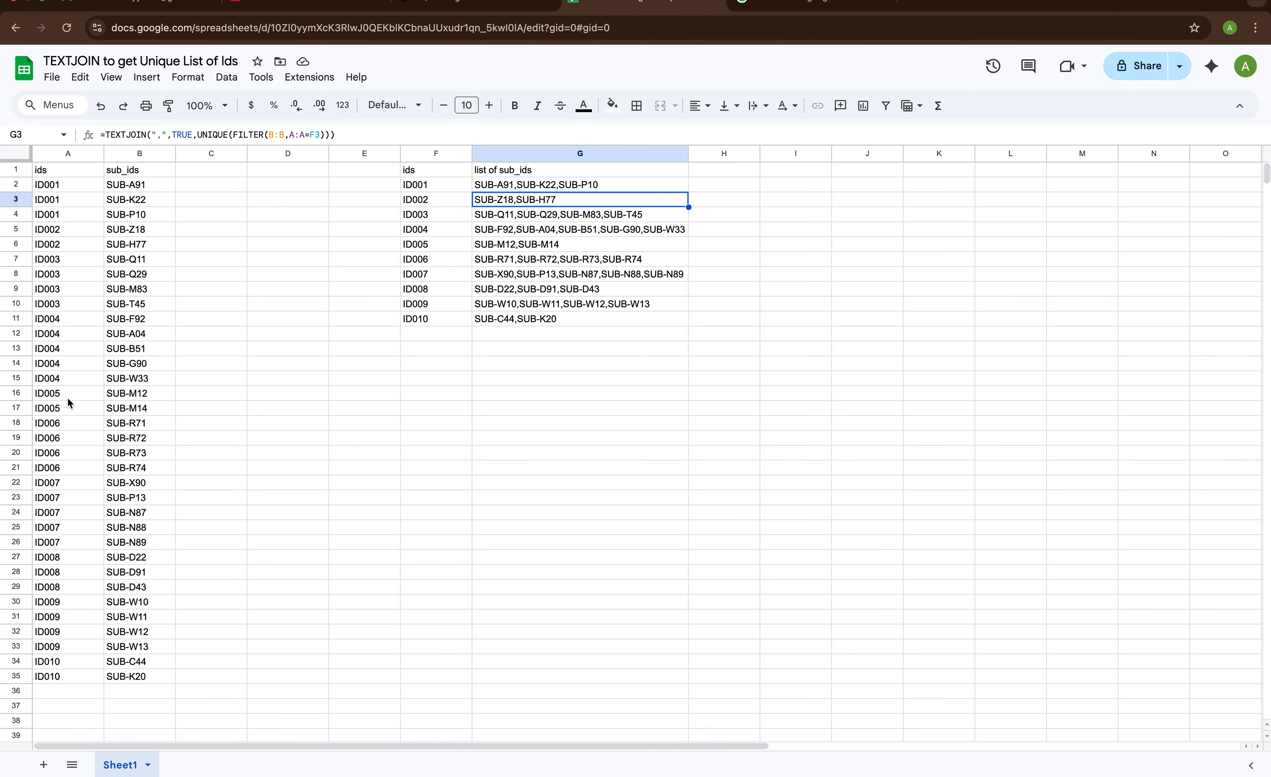
pyautogui.click(57, 397)
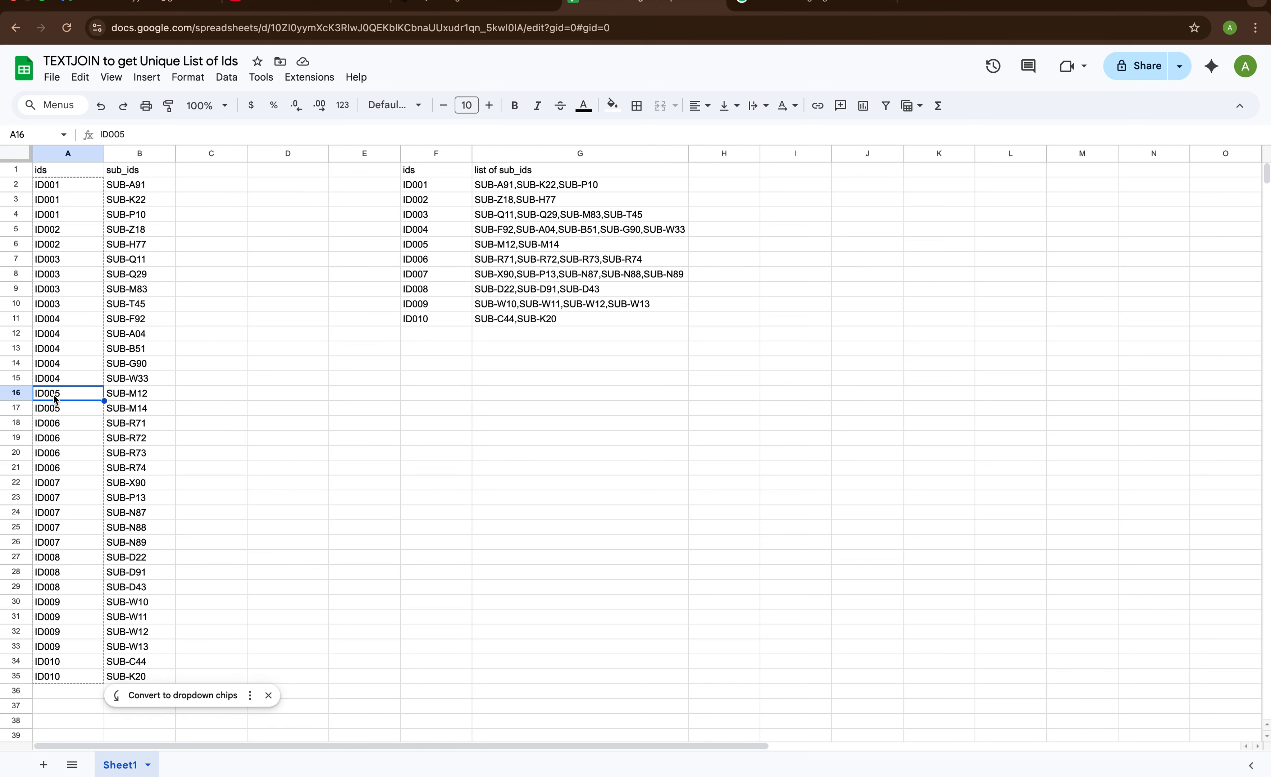
pyautogui.moveTo(56, 400); pyautogui.dragTo(157, 410)
pyautogui.moveTo(418, 244); pyautogui.dragTo(601, 248)
pyautogui.moveTo(434, 171); pyautogui.dragTo(600, 323)
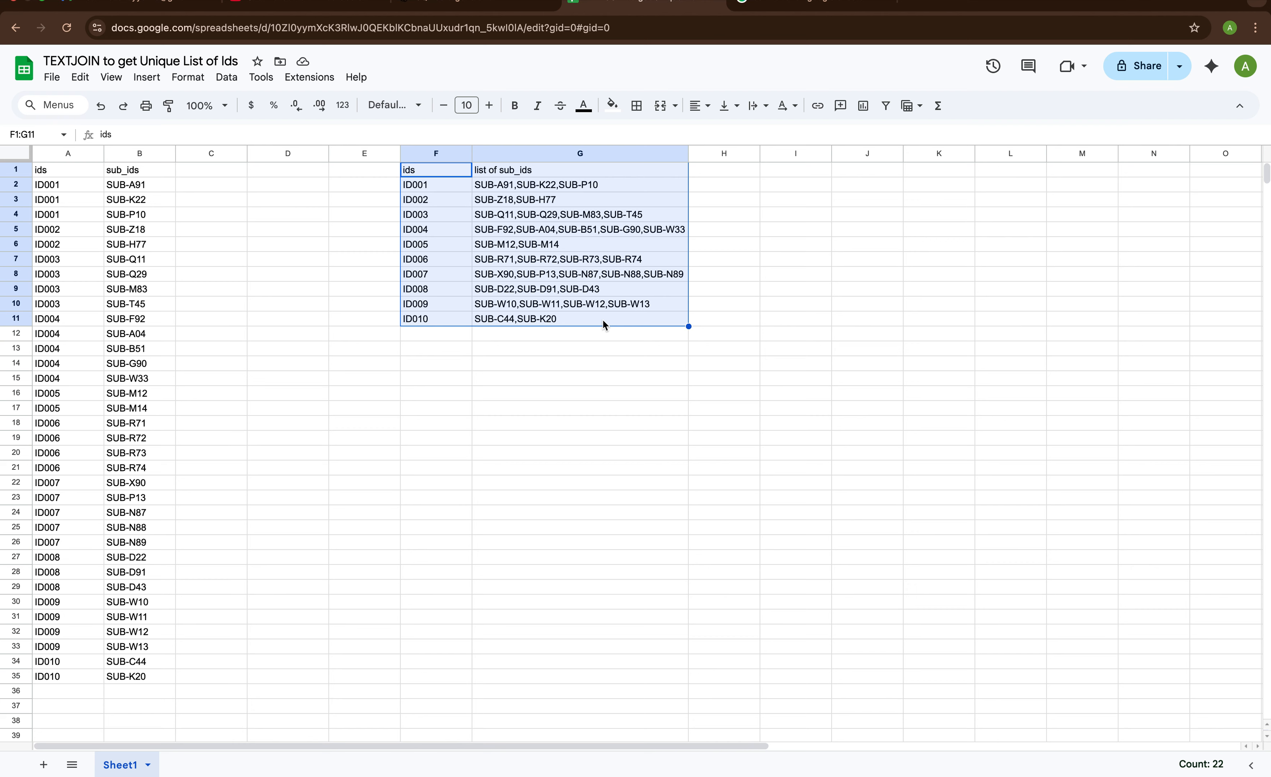
pyautogui.click(621, 320)
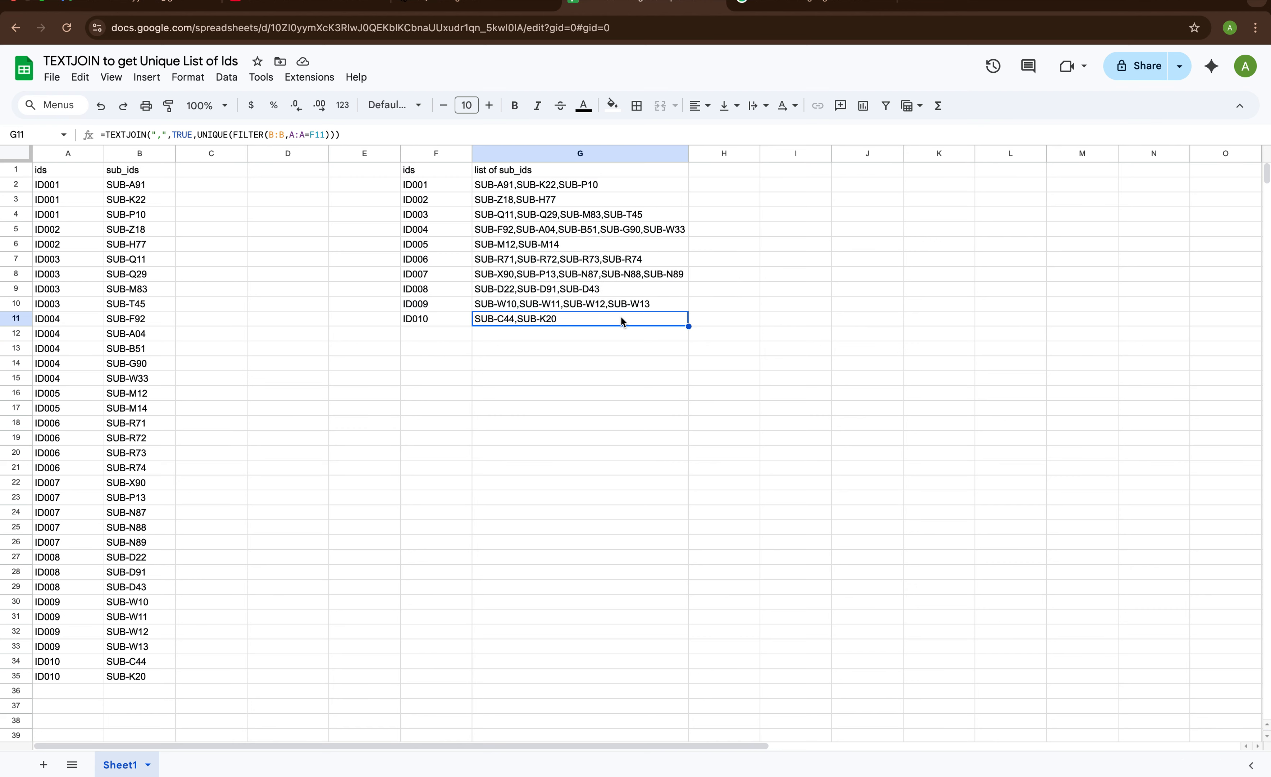